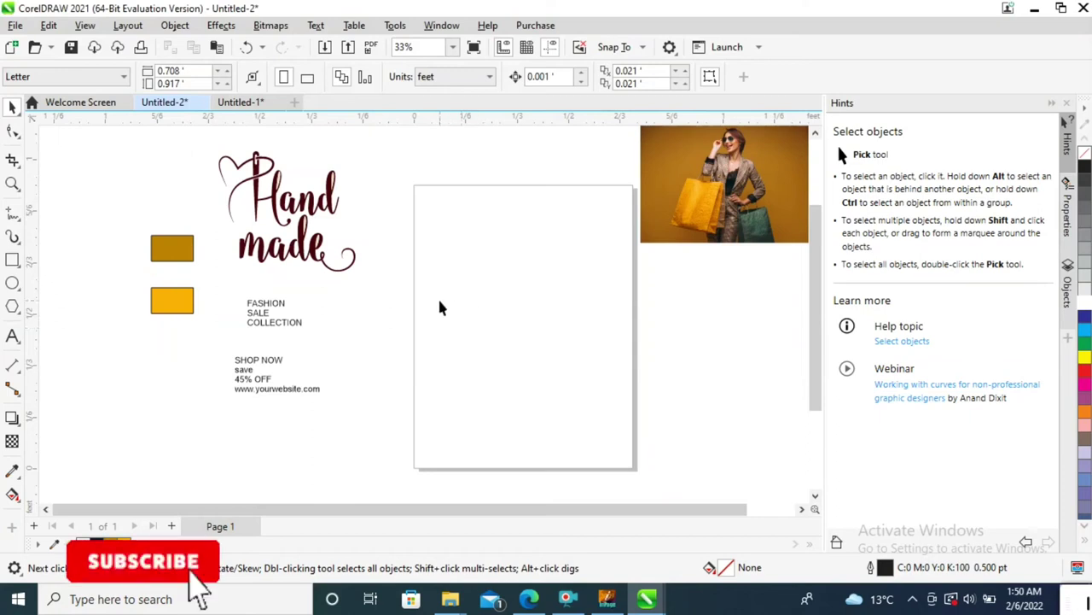
Step: Draw a rectangle mid-page, set its height to 0.4, and enlarge it into a backdrop
left_click(12, 260)
left_click_drag(415, 258, 577, 427)
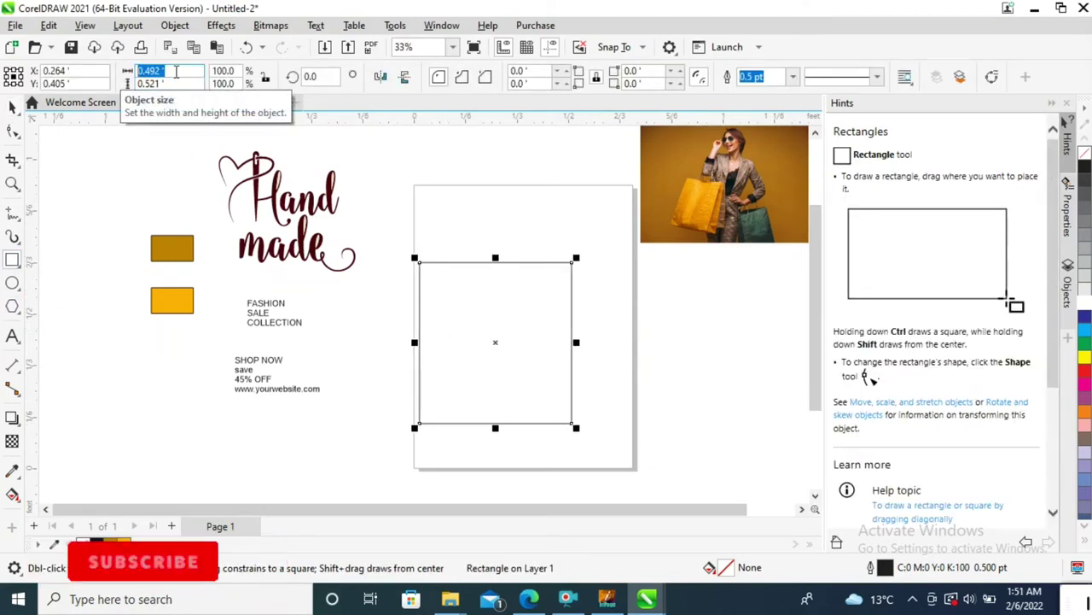
type("0.4")
key("Tab")
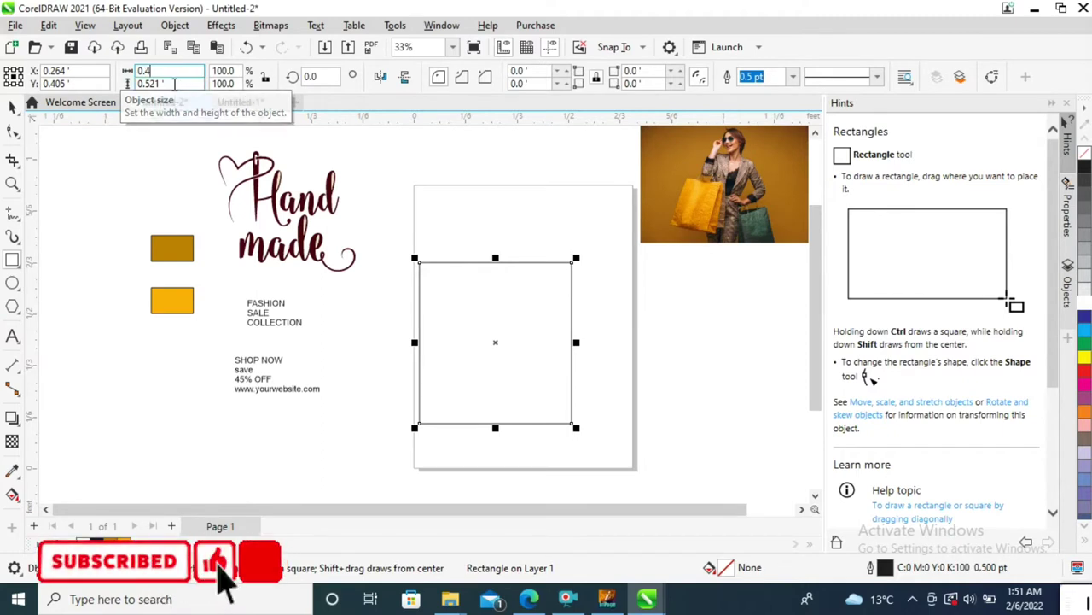
type("0.4")
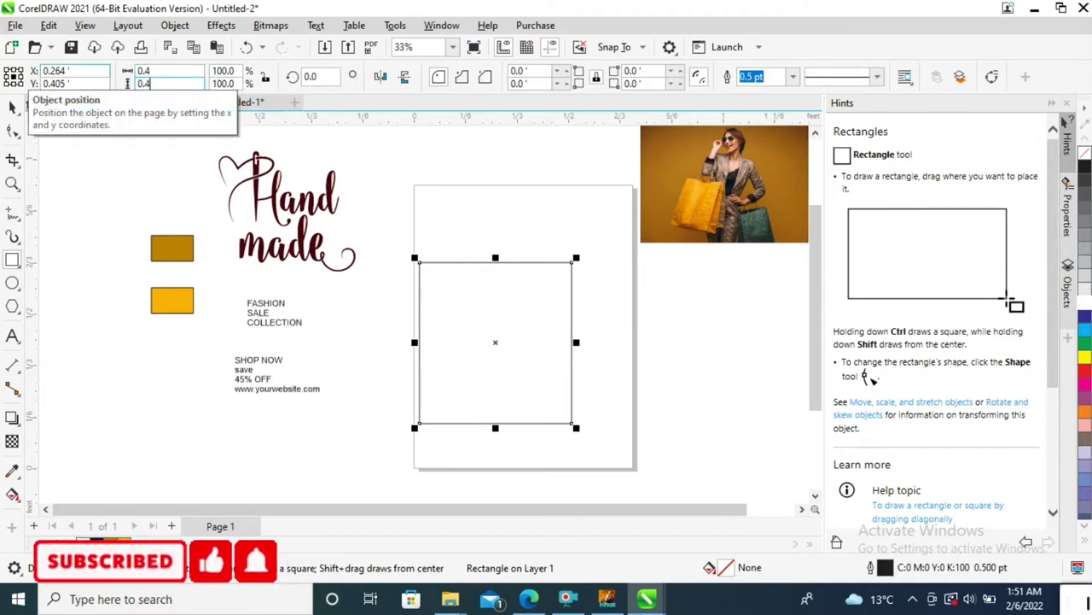
key("Return")
key("space")
mouse_move(566, 275)
left_mouse_down()
mouse_move(640, 198)
mouse_move(526, 272)
left_mouse_up()
Step: Move the model photo beside the backdrop and draw a frame rectangle over the model
left_click_drag(697, 242, 684, 285)
key("F6")
left_click_drag(639, 222, 743, 350)
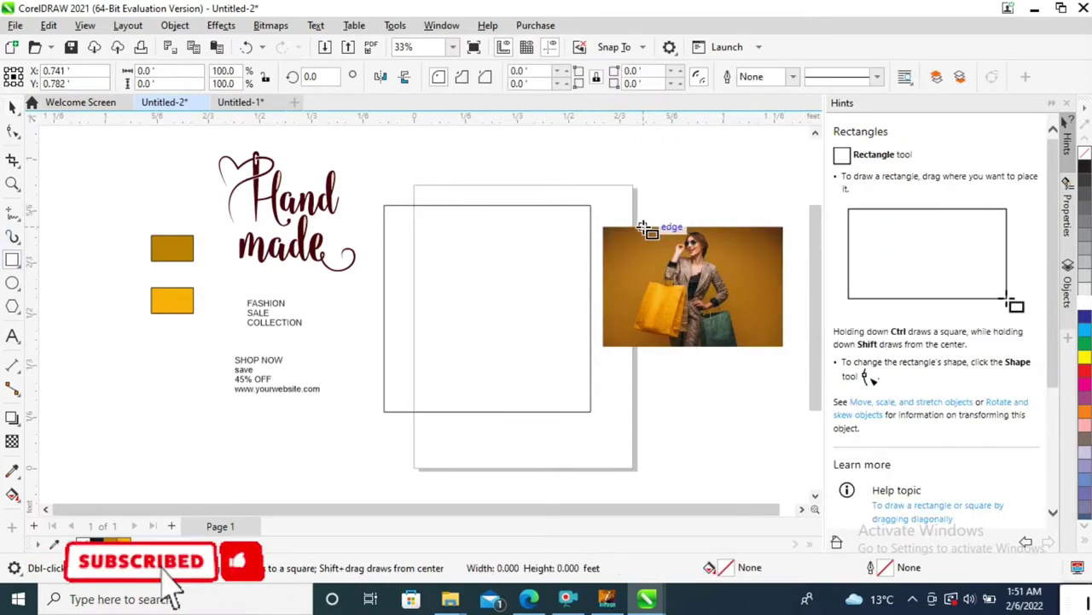
key("z")
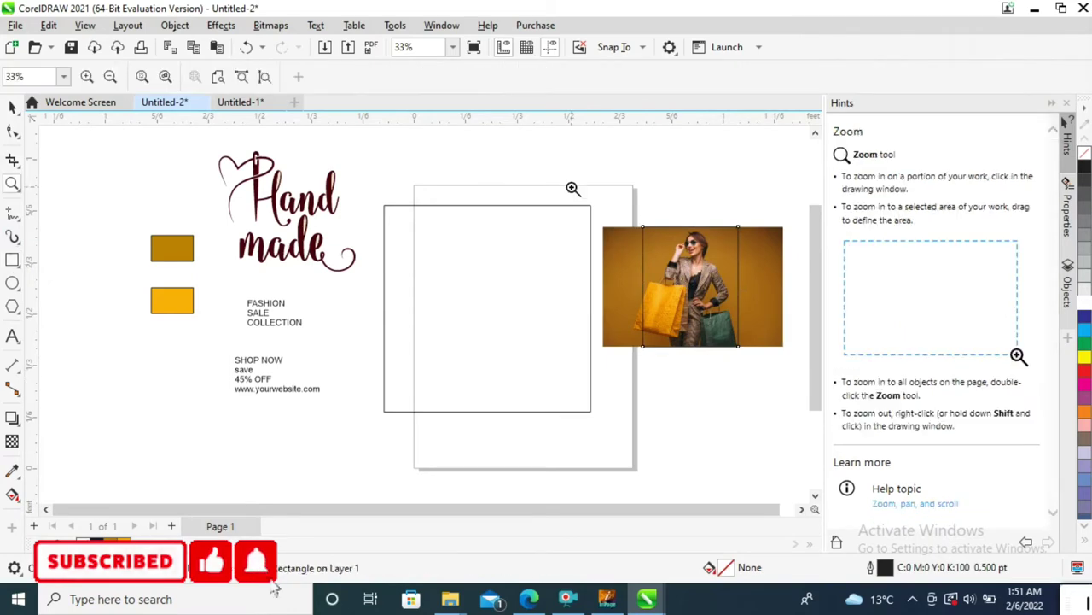
left_click_drag(573, 188, 800, 394)
key("space")
Step: Widen the frame rectangle, round its corners, and PowerClip the model photo inside it
left_click_drag(344, 313, 331, 310)
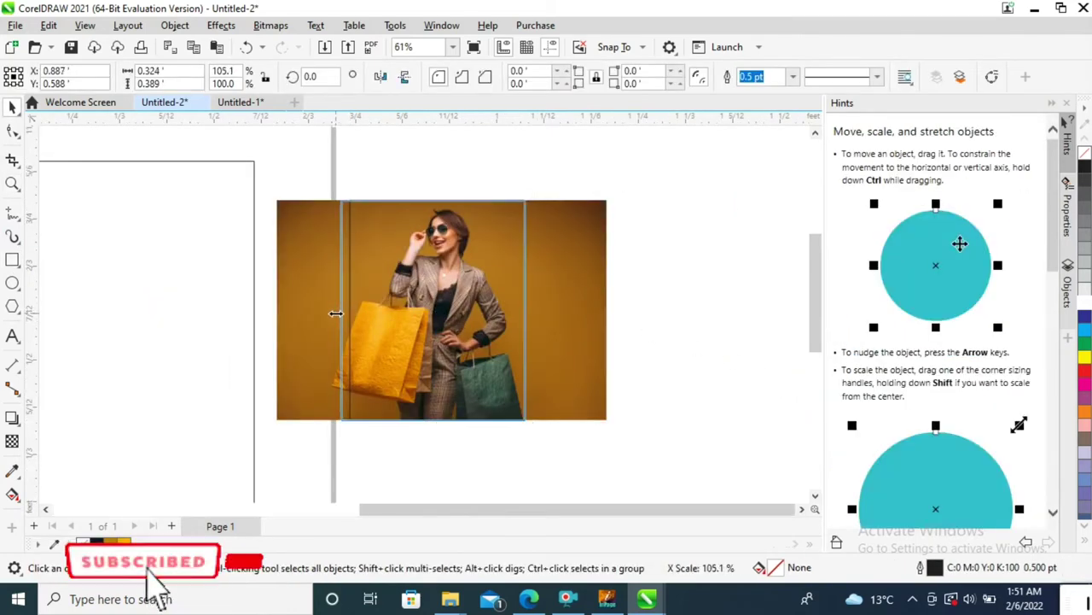
left_click(13, 132)
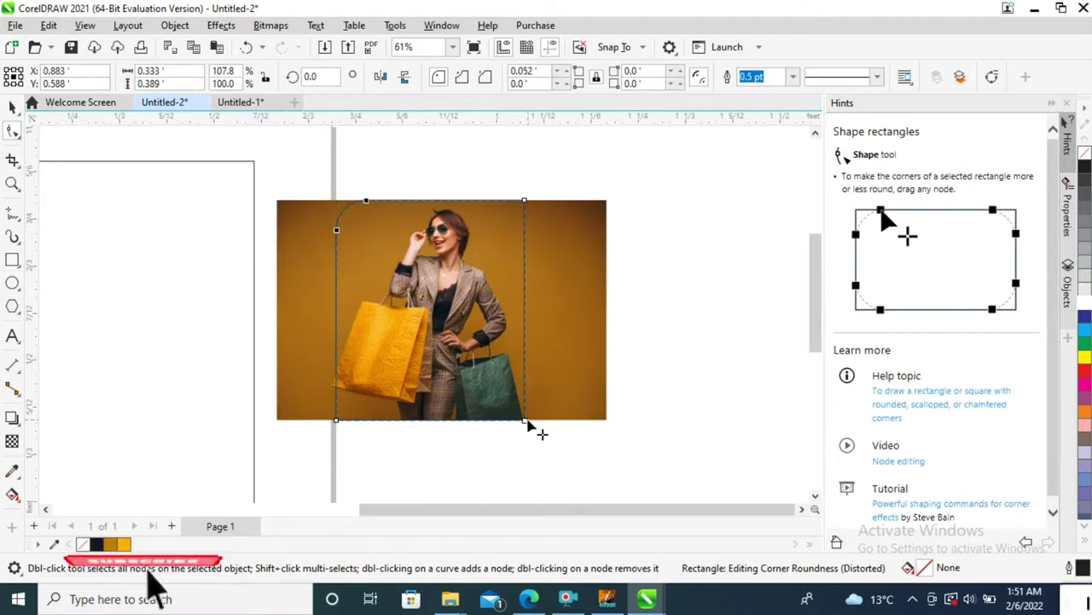
key("space")
right_click(580, 393)
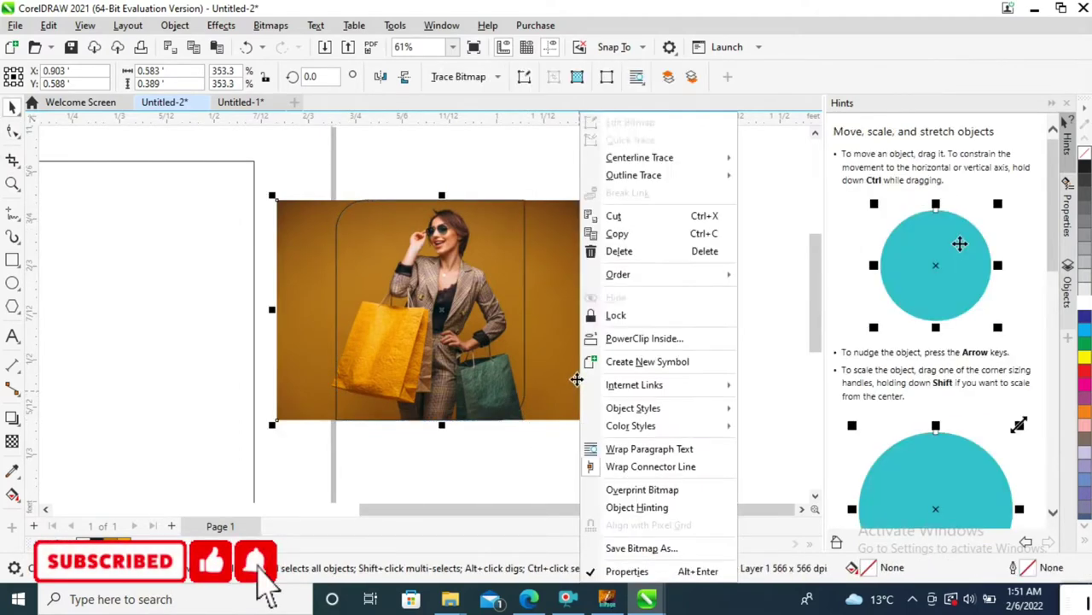
left_click(646, 337)
left_click(333, 247)
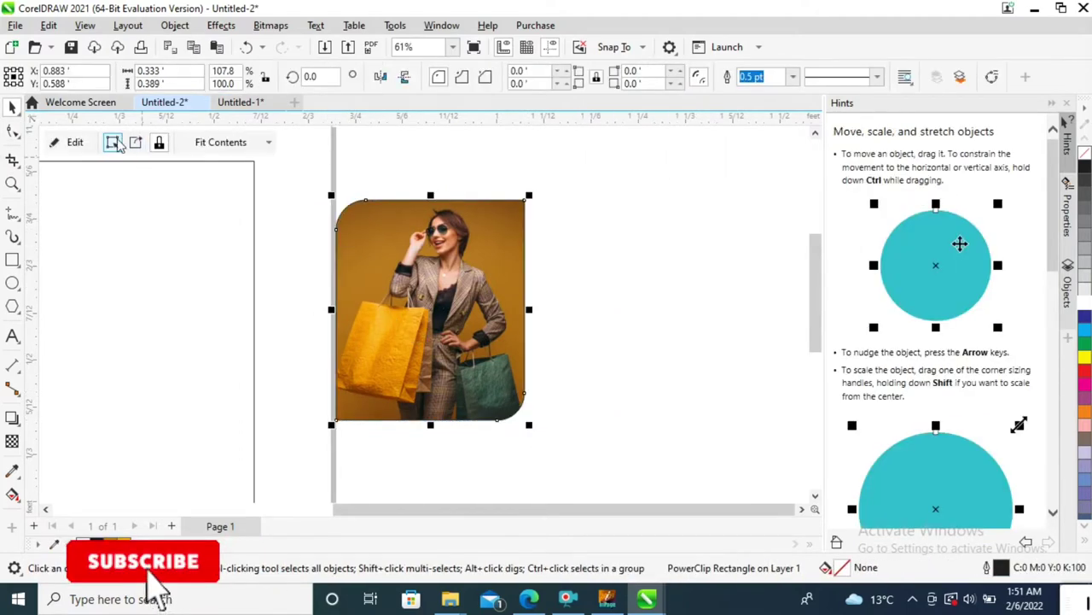
Step: Zoom out, in and back out to check the framed photo within the layout
key("z")
right_click(402, 198)
key("space")
left_click(541, 260)
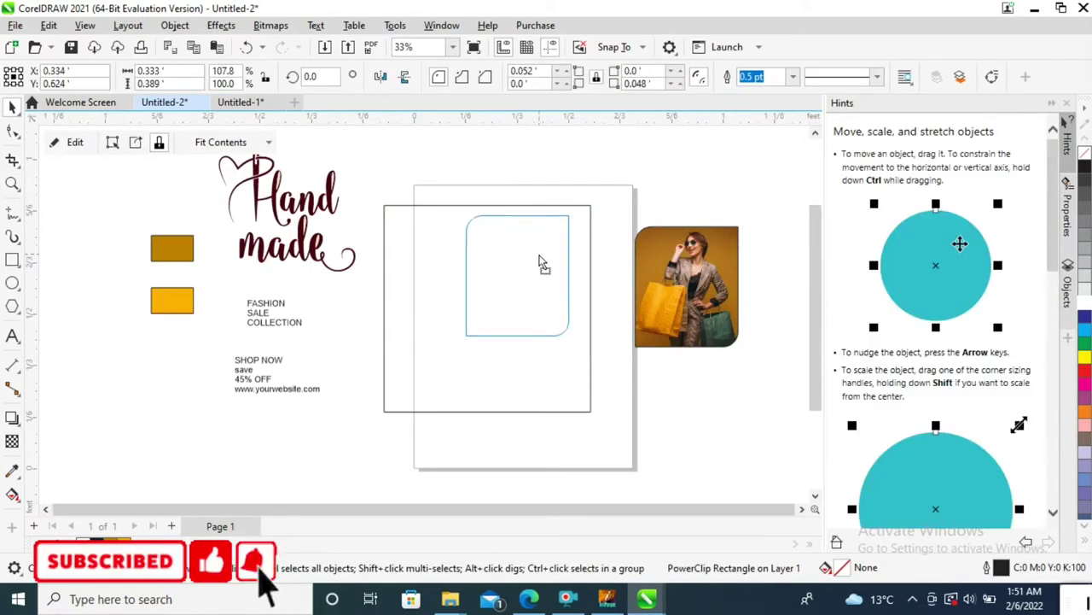
left_click(608, 205)
key("z")
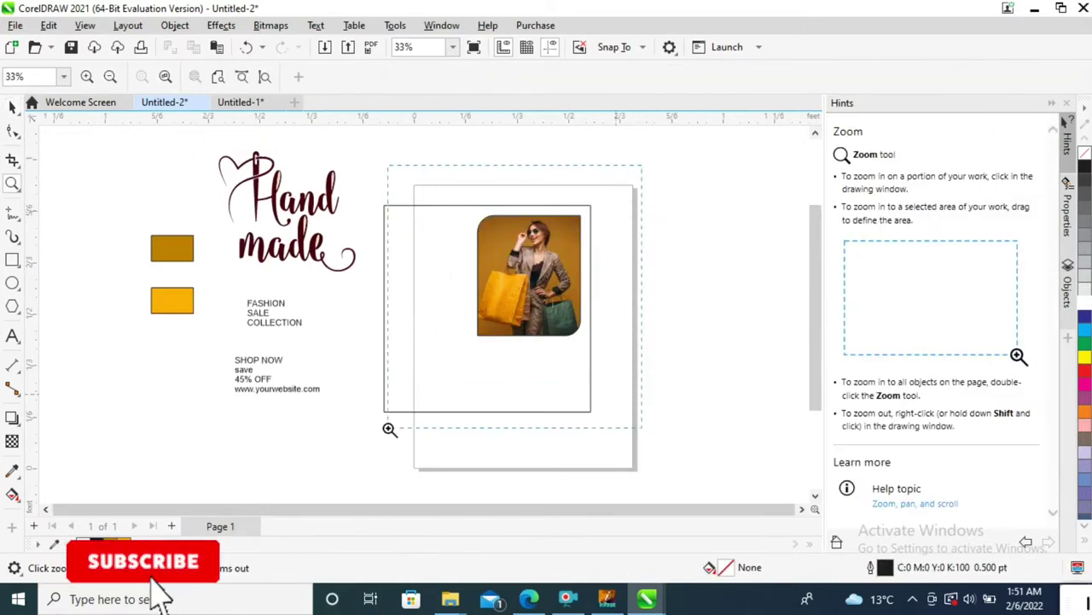
left_click(390, 429)
key("space")
left_click(449, 374)
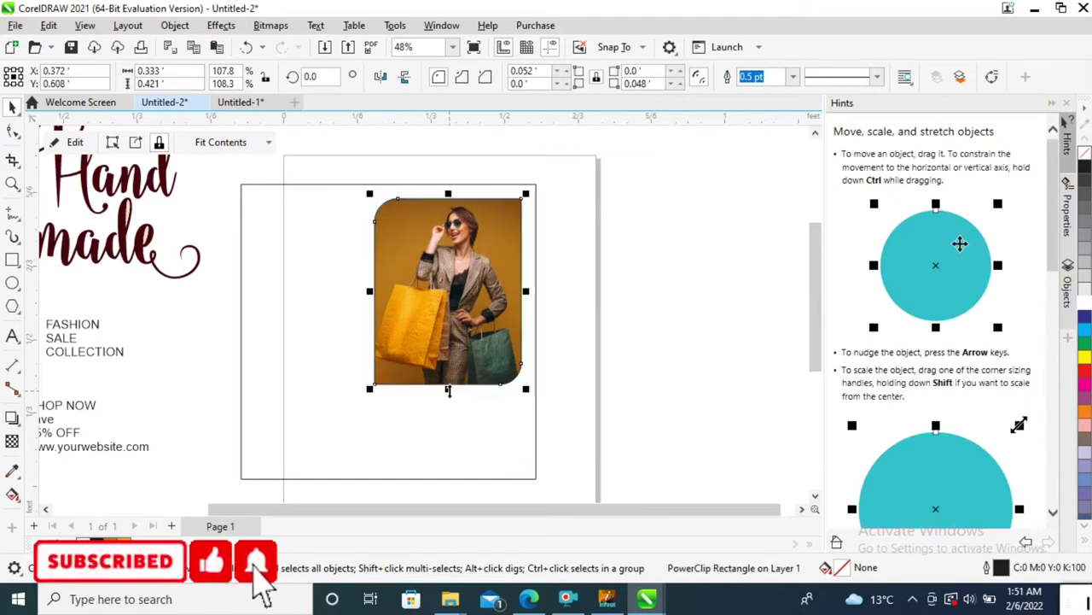
left_click(447, 390)
key("z")
right_click(462, 284)
key("space")
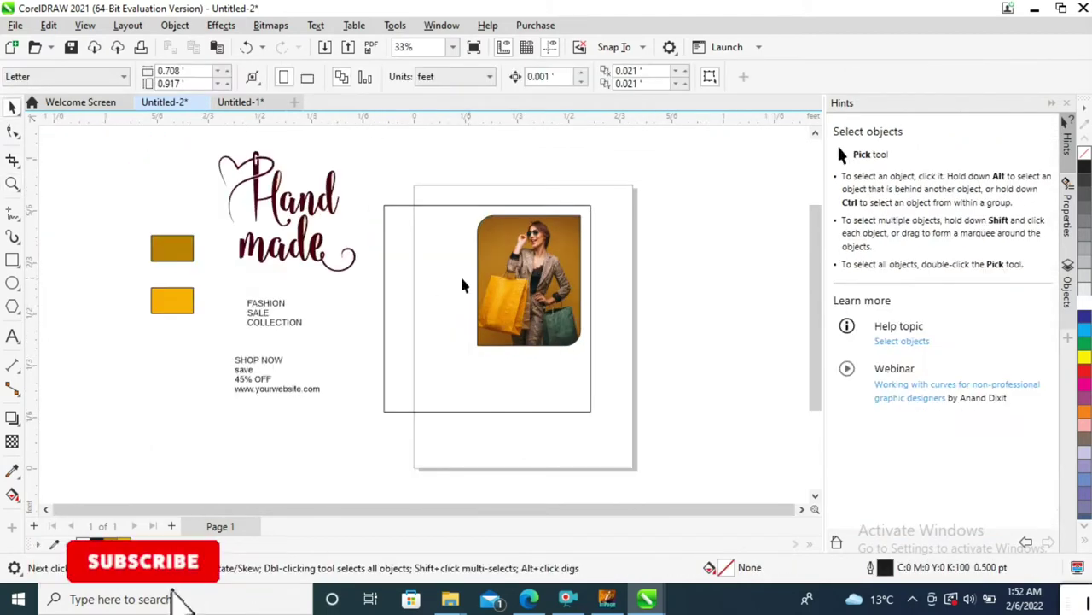
Step: Fill the large backdrop rectangle with orange
left_click(483, 261)
left_click(490, 341)
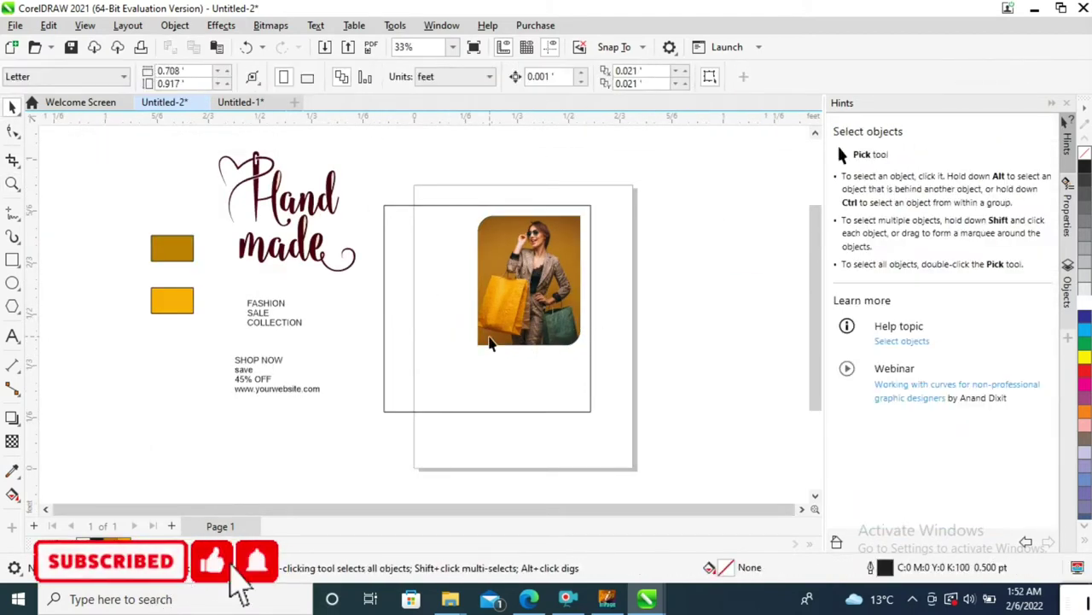
key("z")
left_click(353, 329)
key("space")
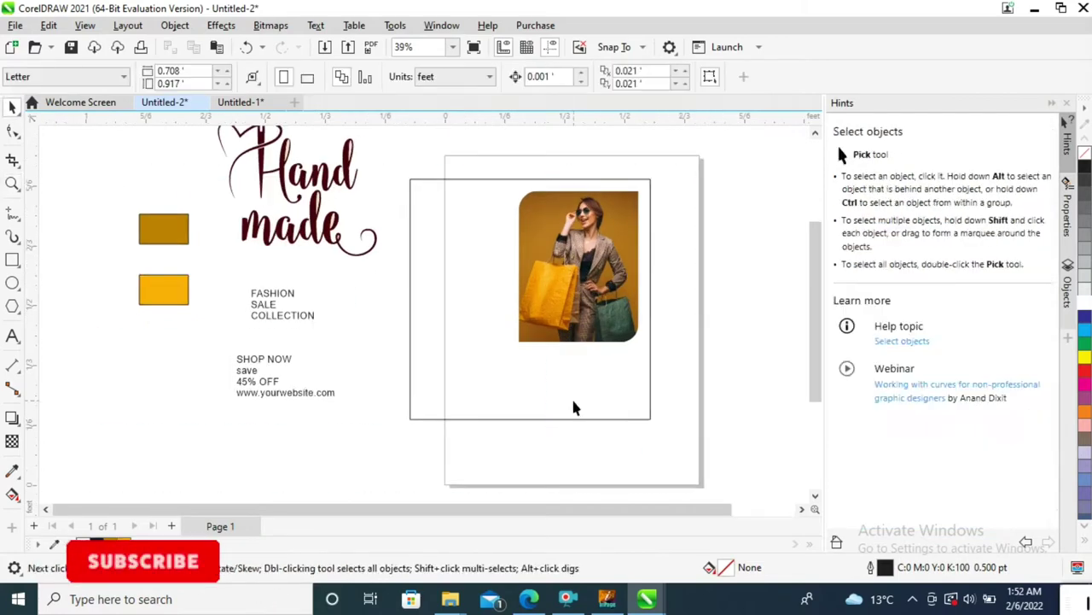
left_click(571, 396)
left_click(126, 545)
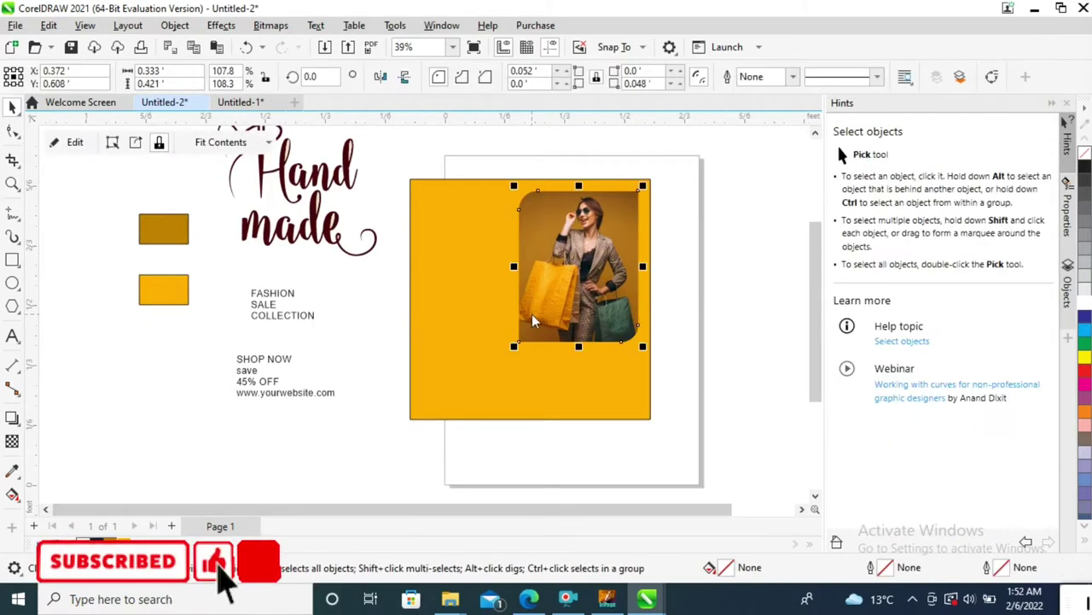
Step: Give the framed photo an outline, first 3.0 pt then 8.0 pt
key("z")
left_click(449, 380)
key("space")
left_click(469, 341)
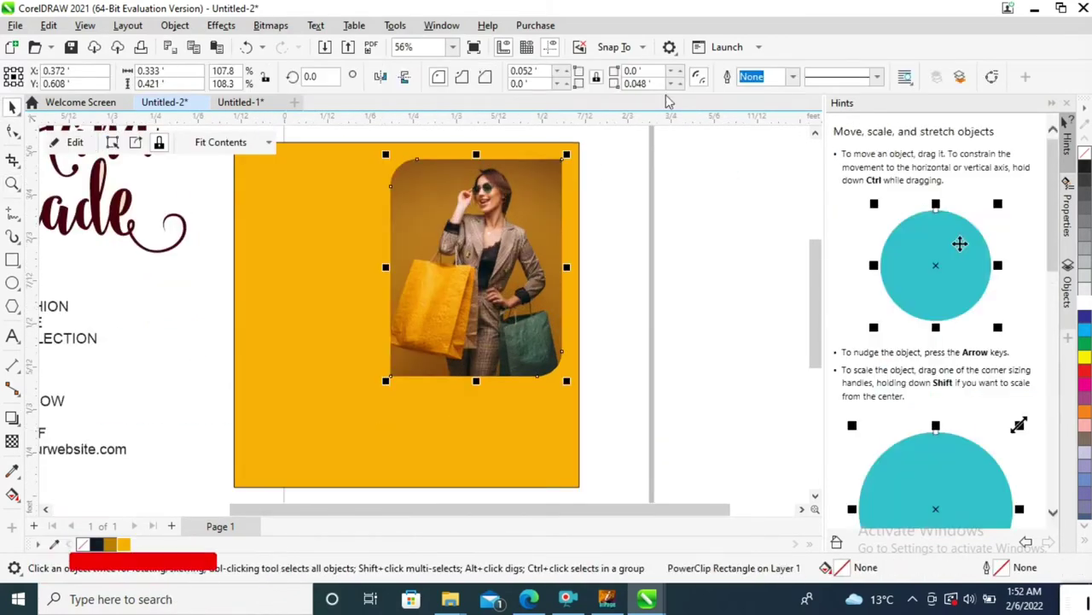
left_click(793, 76)
left_click(764, 180)
left_click(792, 76)
left_click(755, 195)
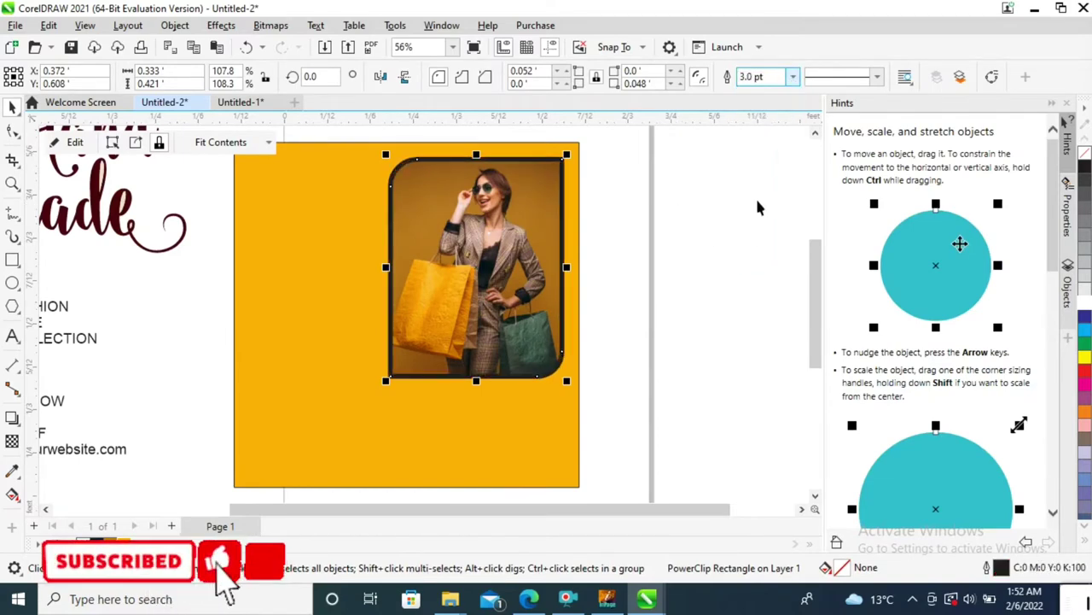
type("8")
Step: Make the photo outline white via Outline Pen and widen it to 10.0 pt
key("F12")
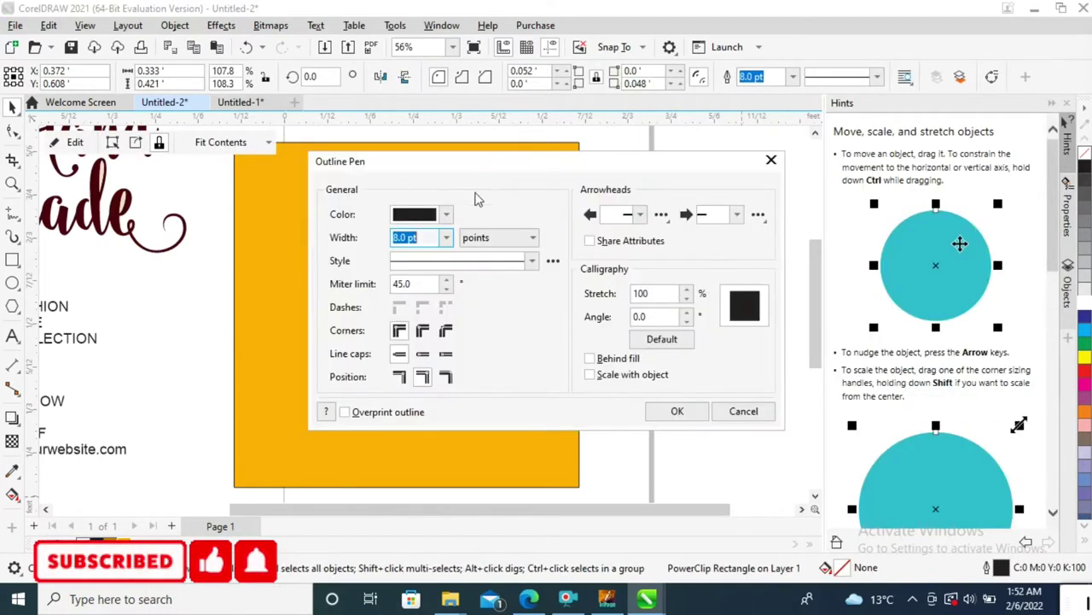
left_click(447, 214)
left_click(401, 285)
left_click(448, 214)
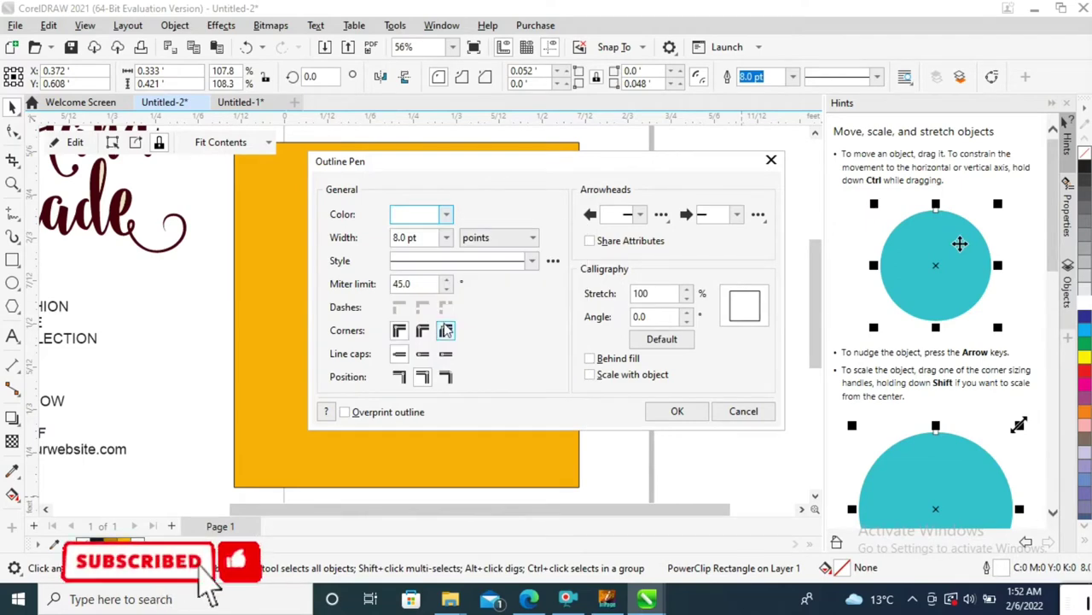
left_click(677, 411)
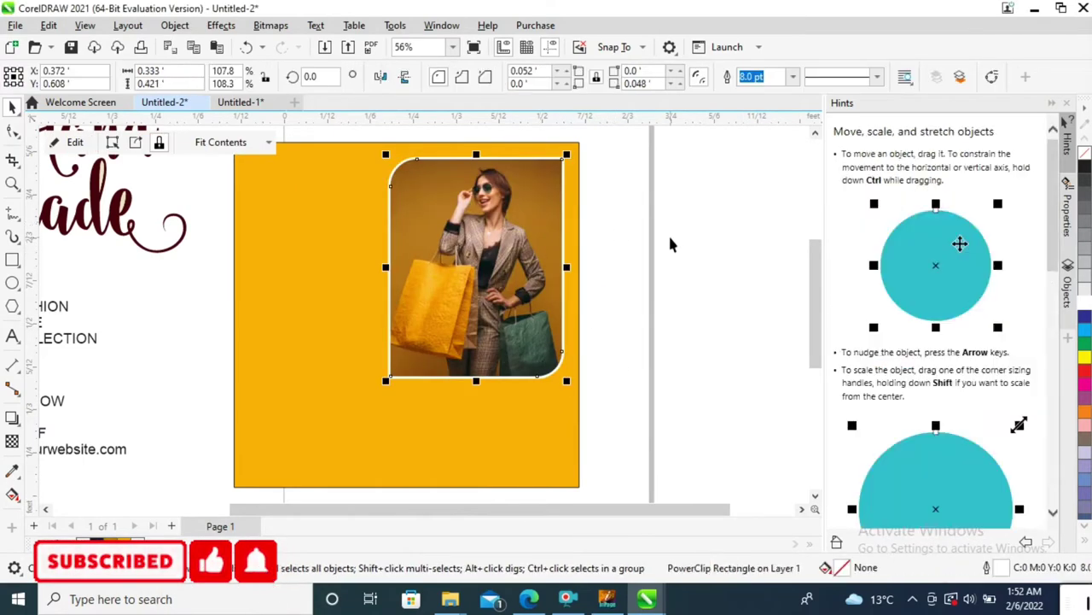
left_click(793, 77)
left_click(757, 214)
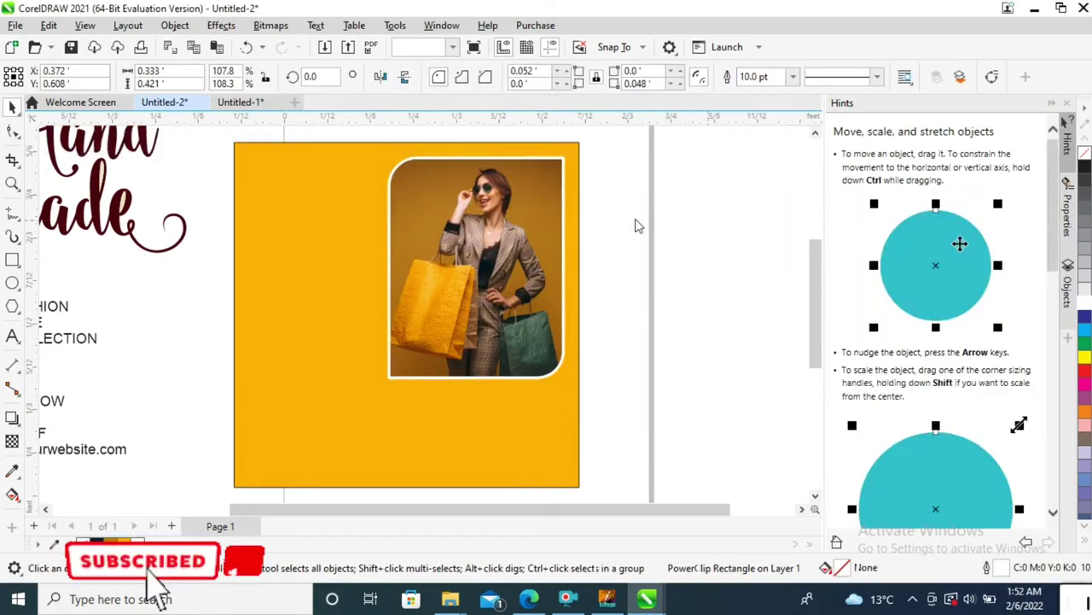
key("F4")
key("space")
left_click(342, 247)
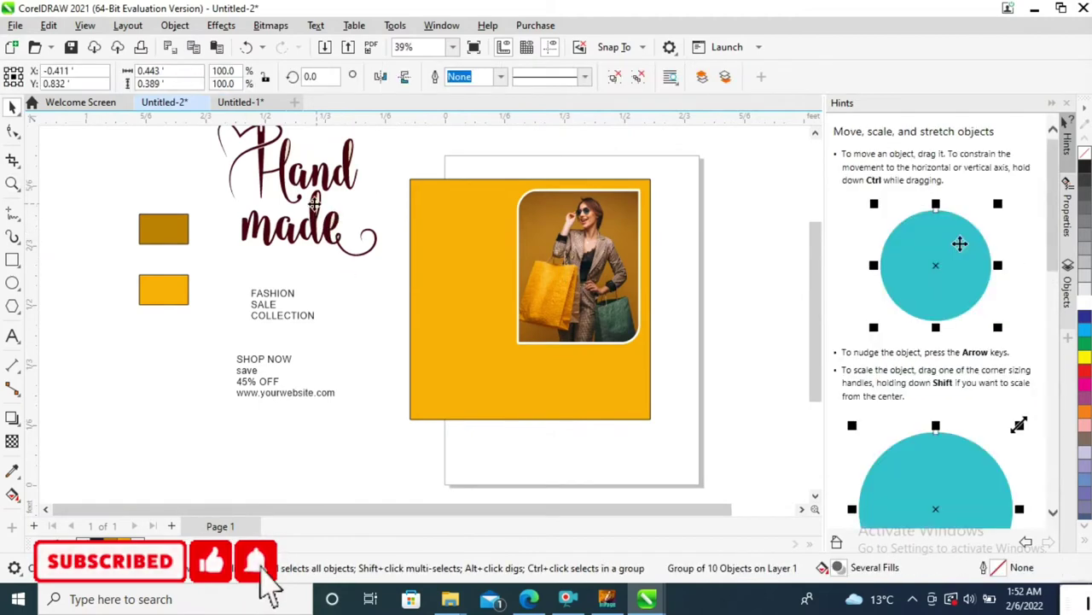
Step: Shrink the Hand made logo to about 38% and send the orange panel behind it
mouse_move(384, 128)
left_mouse_down()
mouse_move(285, 228)
mouse_move(474, 234)
left_mouse_up()
key("shift+Page_Down")
left_click(495, 256)
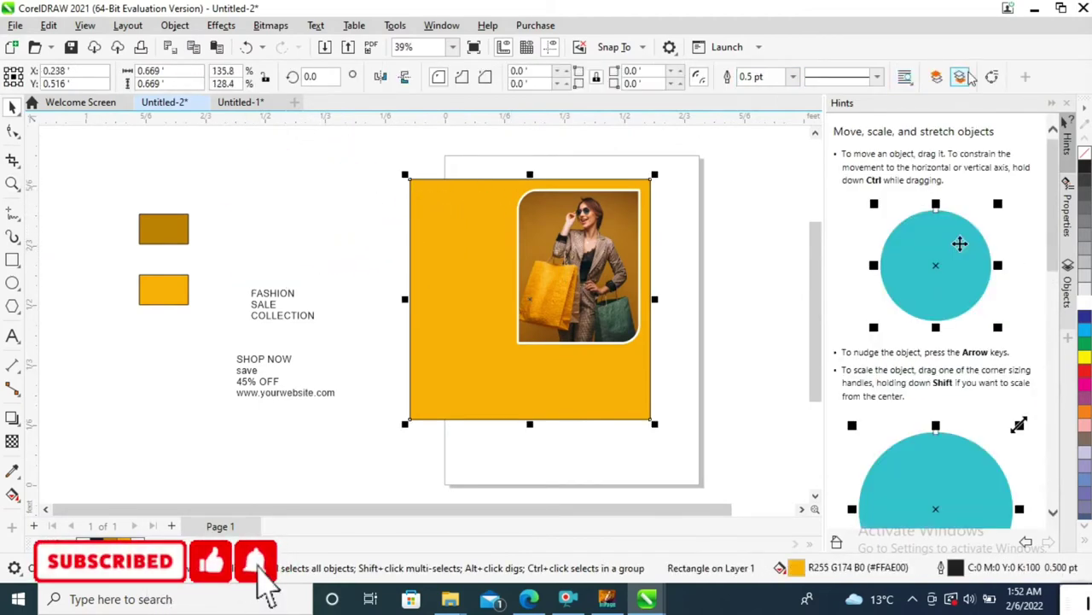
Step: Zoom in to inspect the Hand made logo's placement, then zoom back out
key("z")
left_click_drag(393, 173, 491, 252)
key("space")
left_click(493, 249)
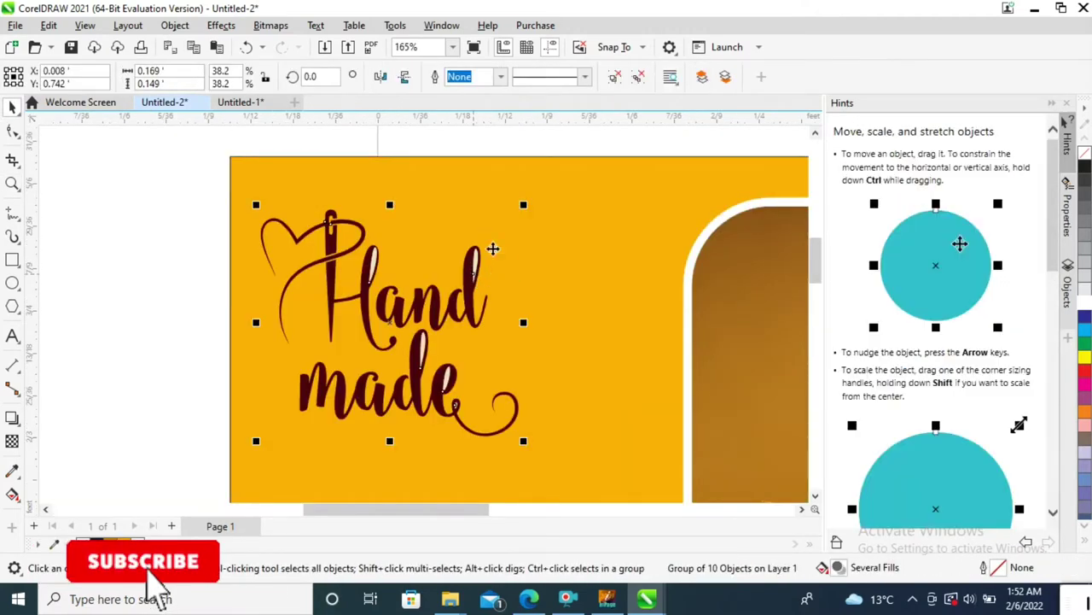
left_click(213, 222)
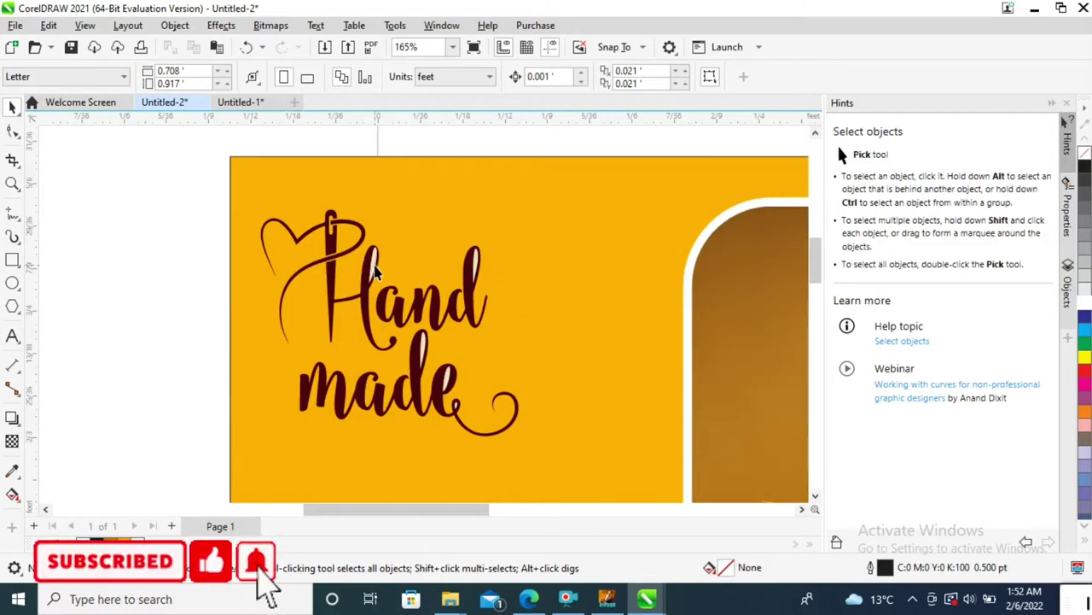
scroll(448, 386, "down", 1)
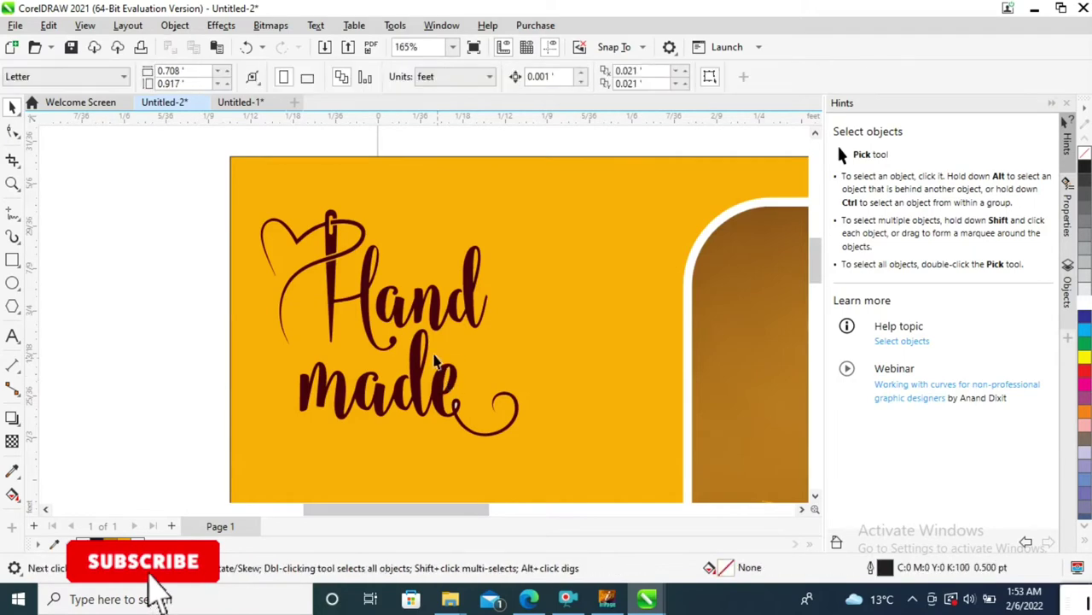
scroll(440, 384, "up", 2)
scroll(384, 324, "down", 3)
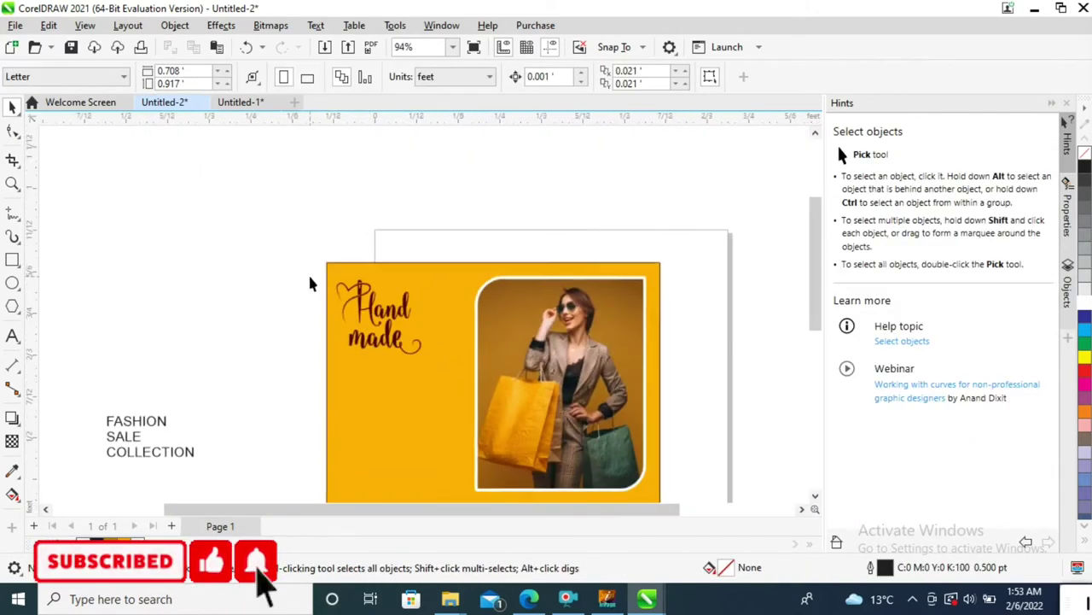
left_click(305, 327)
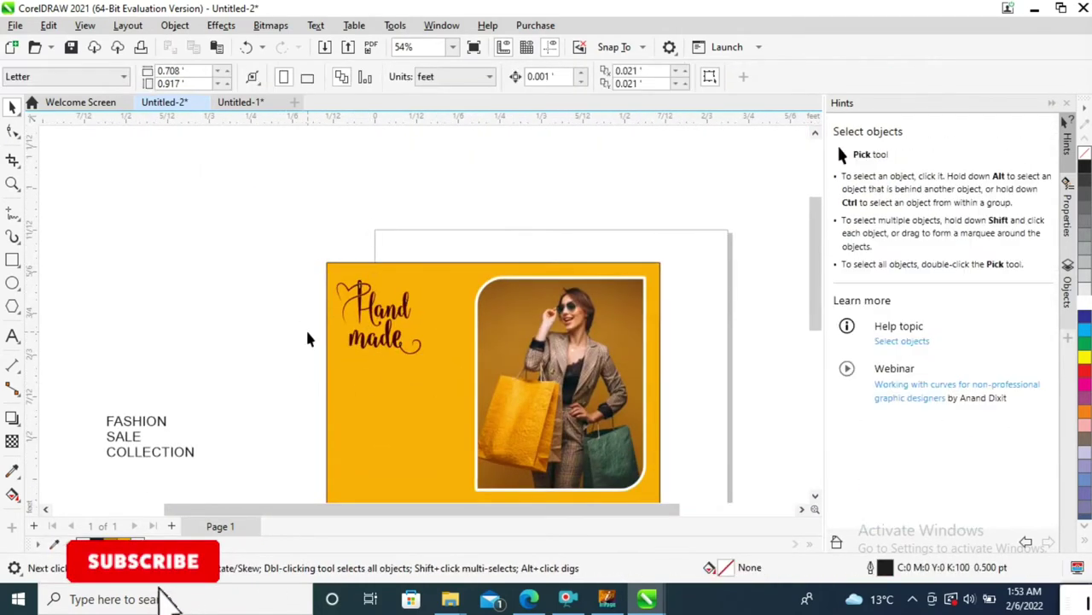
key("z")
scroll(328, 352, "down", 2)
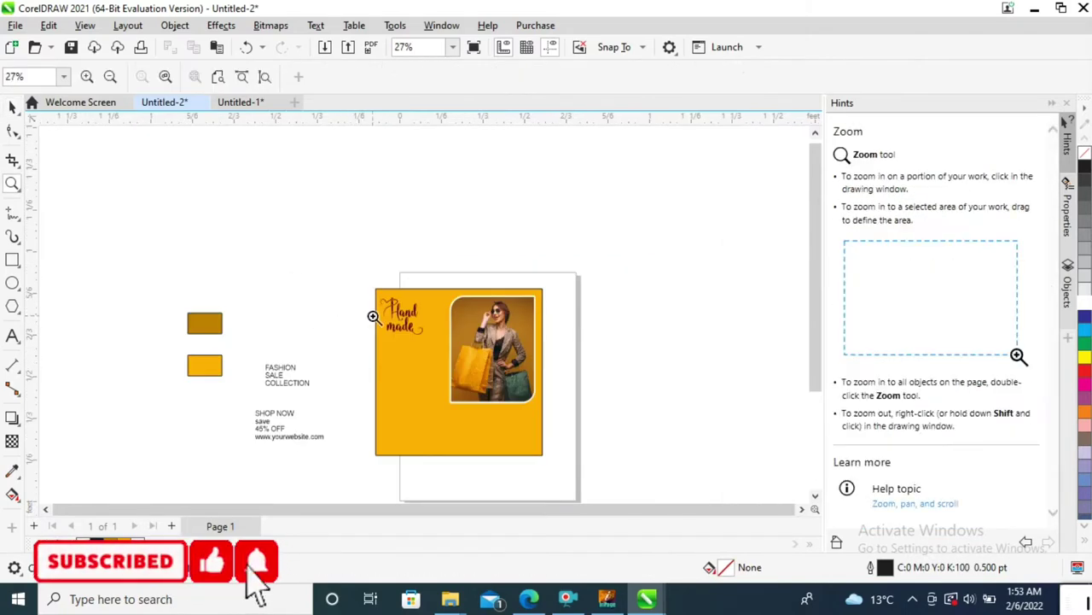
Step: Cut the word FASHION out of the FASHION SALE COLLECTION text block
left_click_drag(285, 258, 569, 478)
left_click(184, 329)
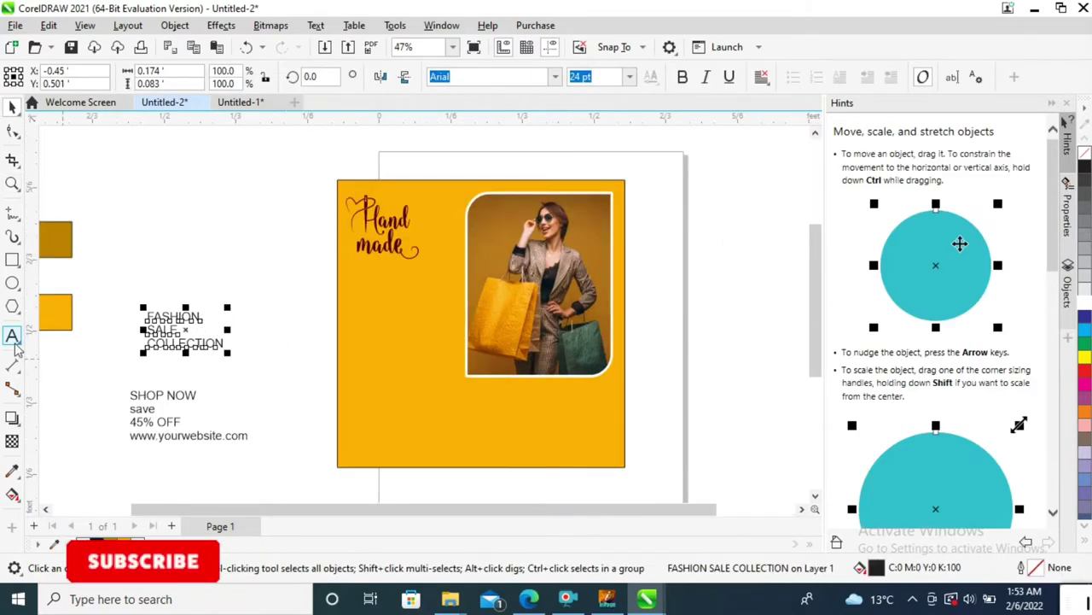
double_click(198, 320)
left_click_drag(199, 320, 101, 311)
key("Delete")
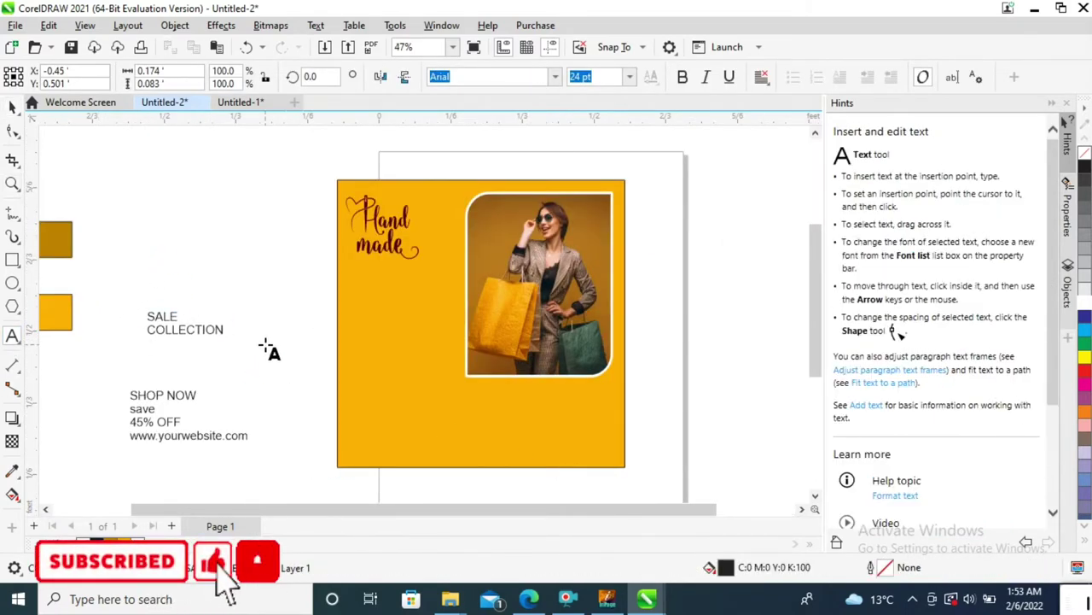
type("FASHION")
left_click(12, 109)
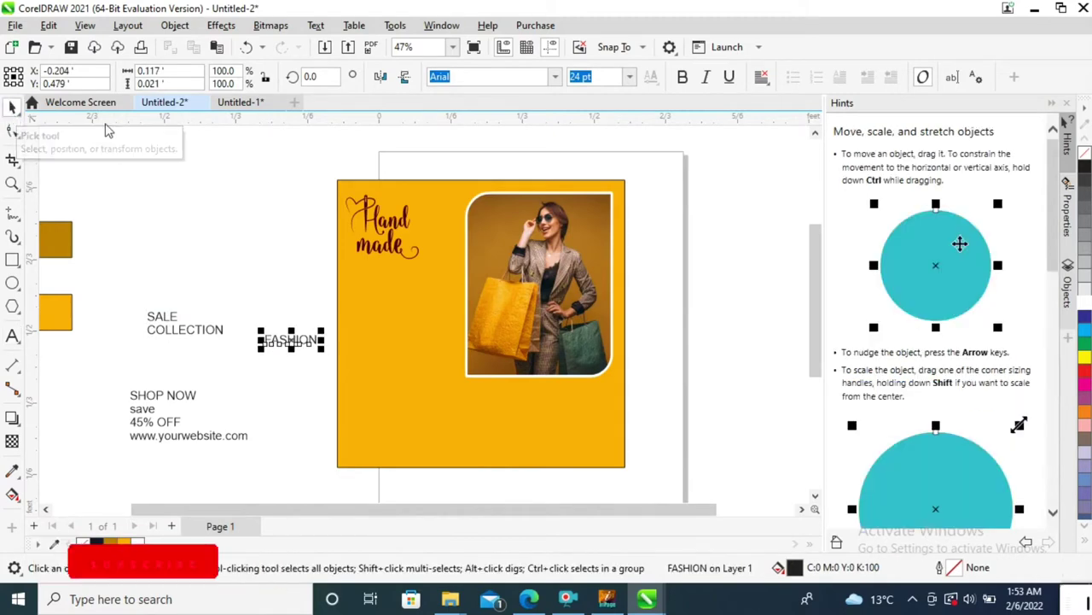
Step: Preview fonts on FASHION and apply Calibri Bold-Italic
left_click(555, 78)
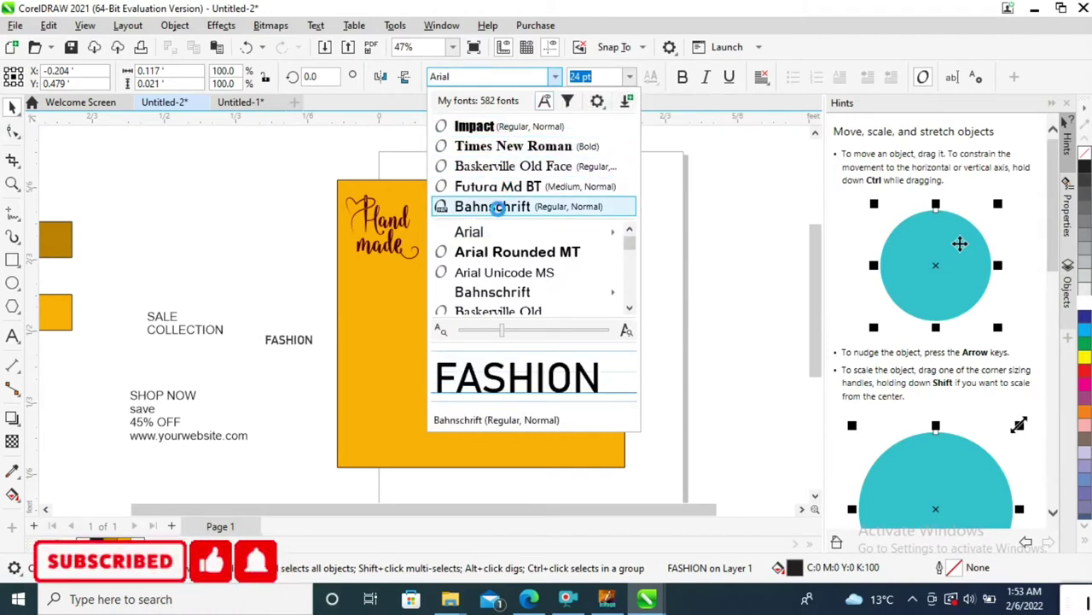
key("Down")
key("Down")
key("Down")
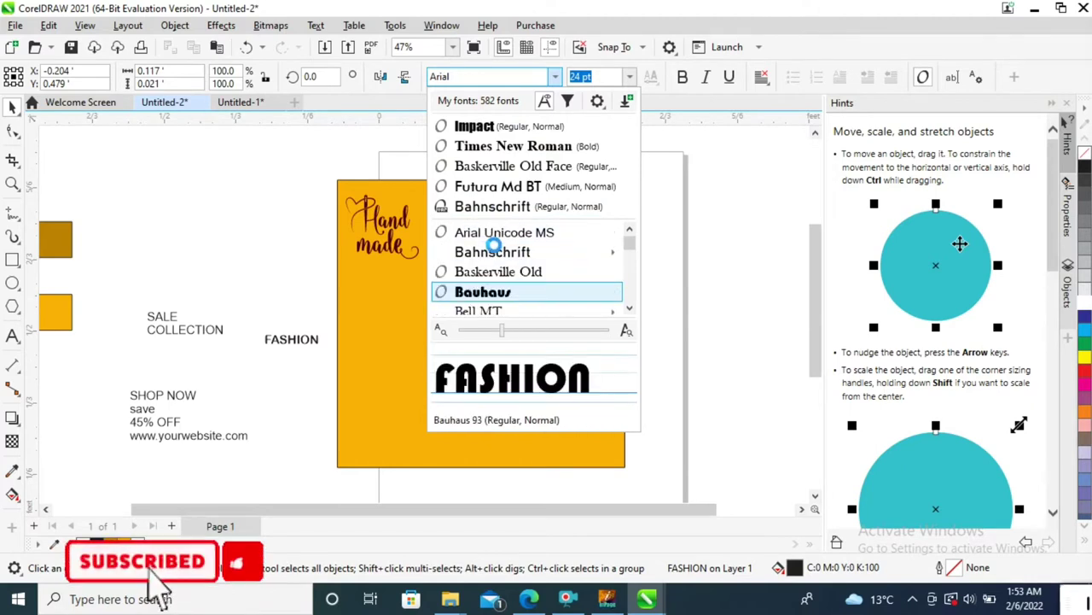
key("Down")
key("Down")
key("Down")
key("Down")
key("Down")
key("Down")
key("Down")
key("Down")
key("Down")
key("Down")
key("Down")
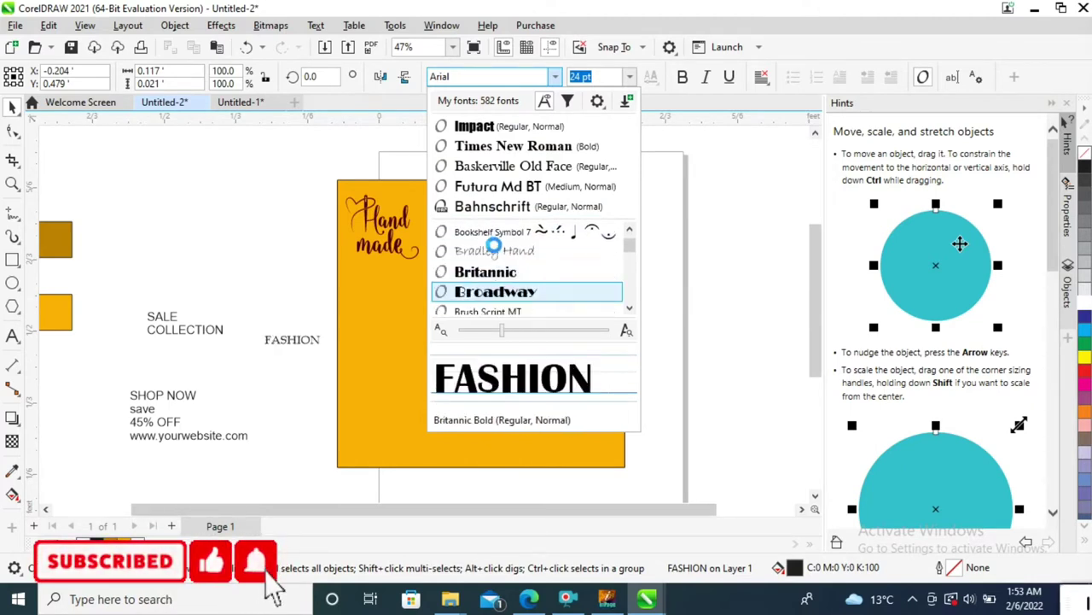
key("Down")
key("Down")
key("Down")
key("Up")
key("Down")
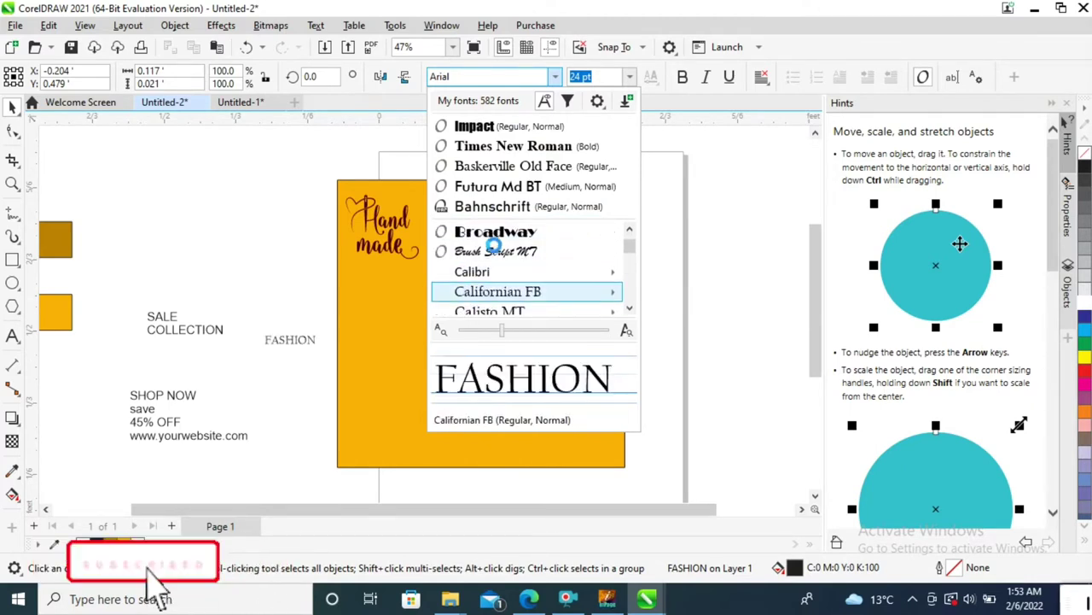
key("Up")
key("Right")
key("Left")
key("Up")
key("Up")
key("Up")
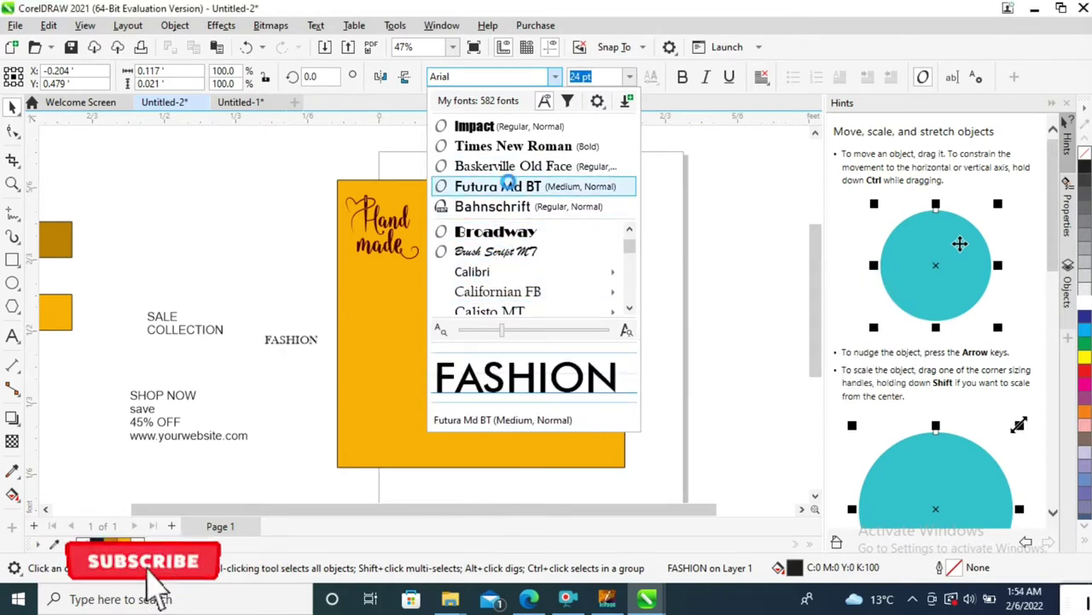
mouse_move(472, 271)
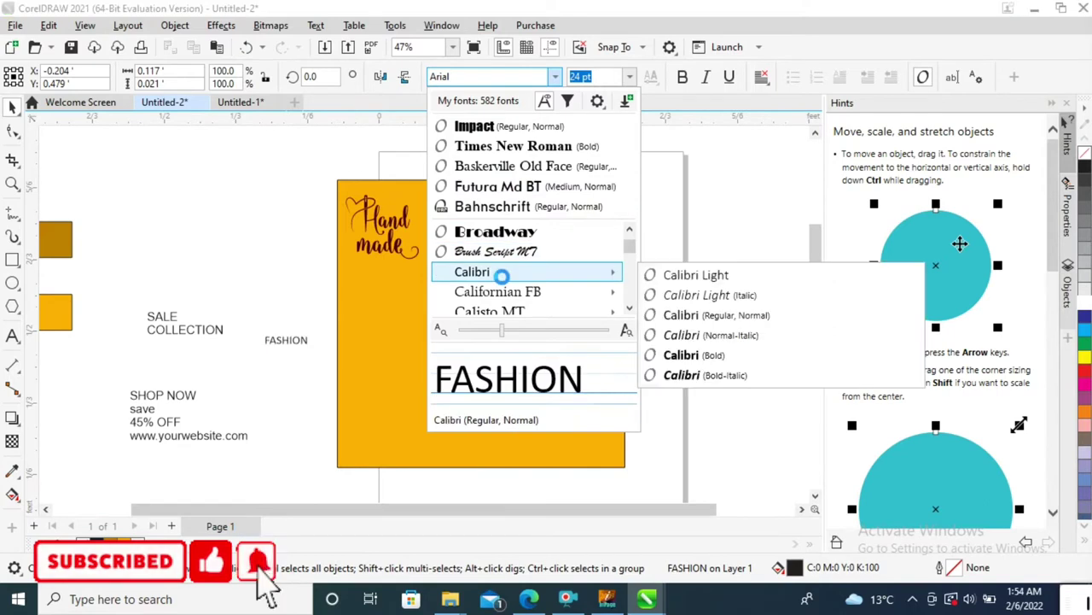
left_click(705, 375)
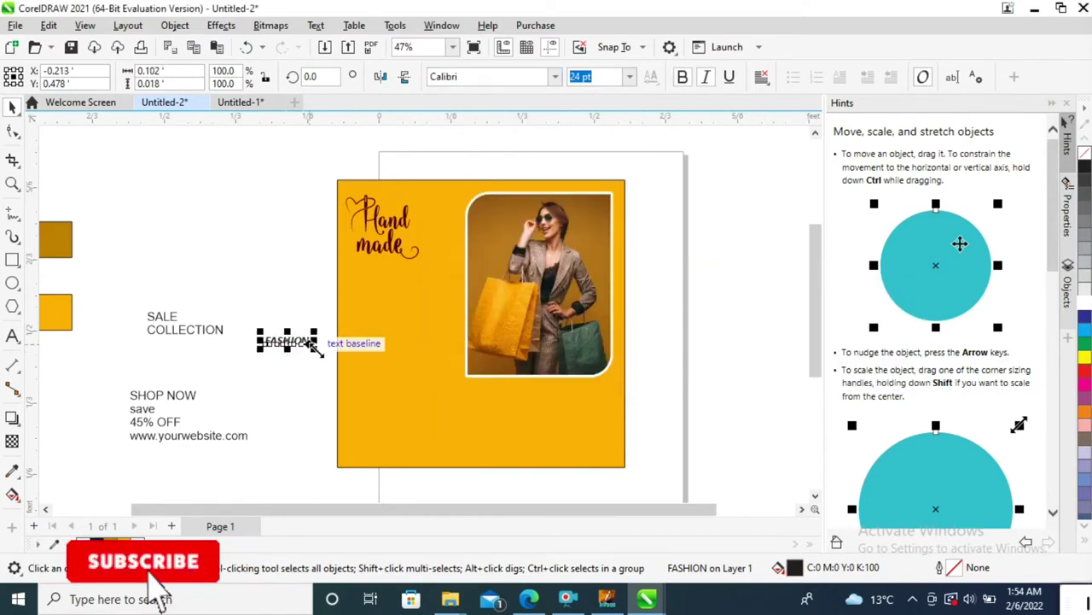
Step: Enlarge FASHION to about 270%, move it onto the yellow panel, and make it white
left_click_drag(312, 354, 391, 393)
mouse_move(337, 347)
left_mouse_down()
mouse_move(414, 303)
mouse_move(445, 309)
mouse_move(416, 304)
left_mouse_up()
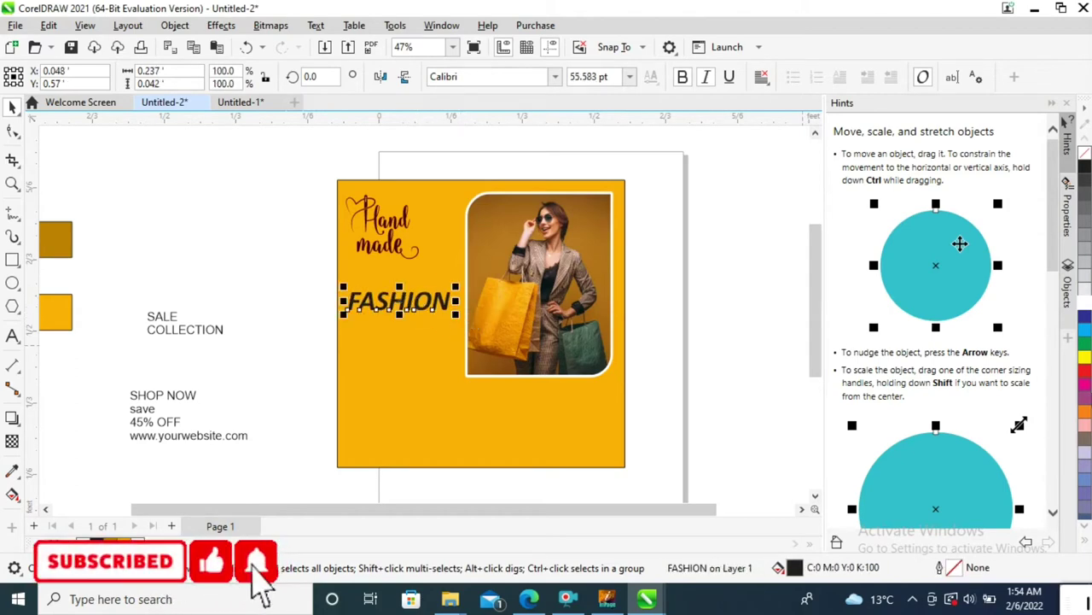
left_click(629, 318)
key("z")
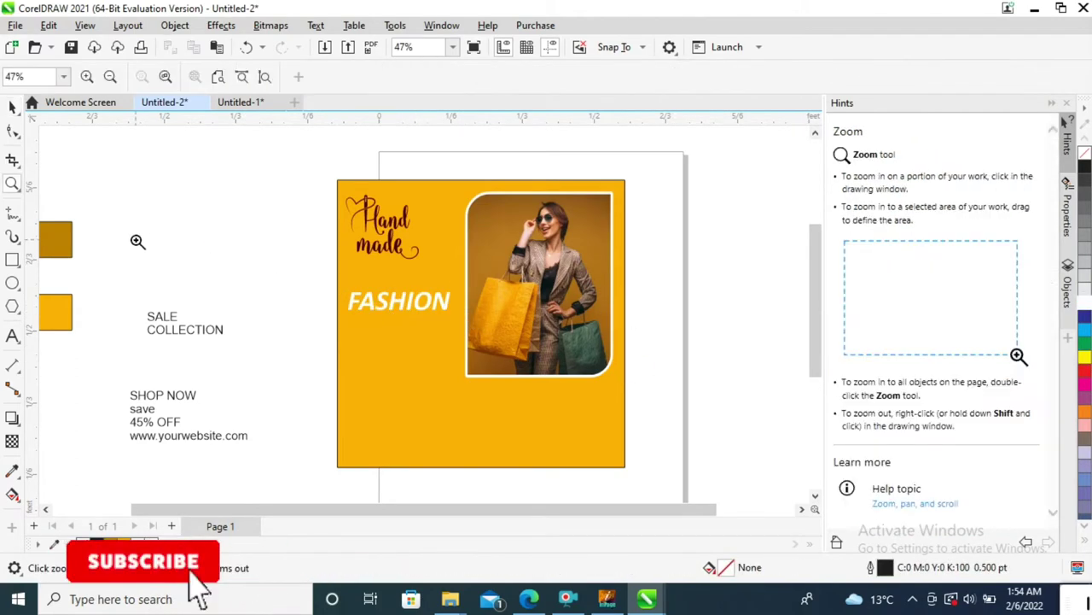
left_click_drag(125, 242, 656, 469)
Step: Make SALE its own Calibri bold-italic text at about 61 pt, placed under FASHION
left_click(104, 288)
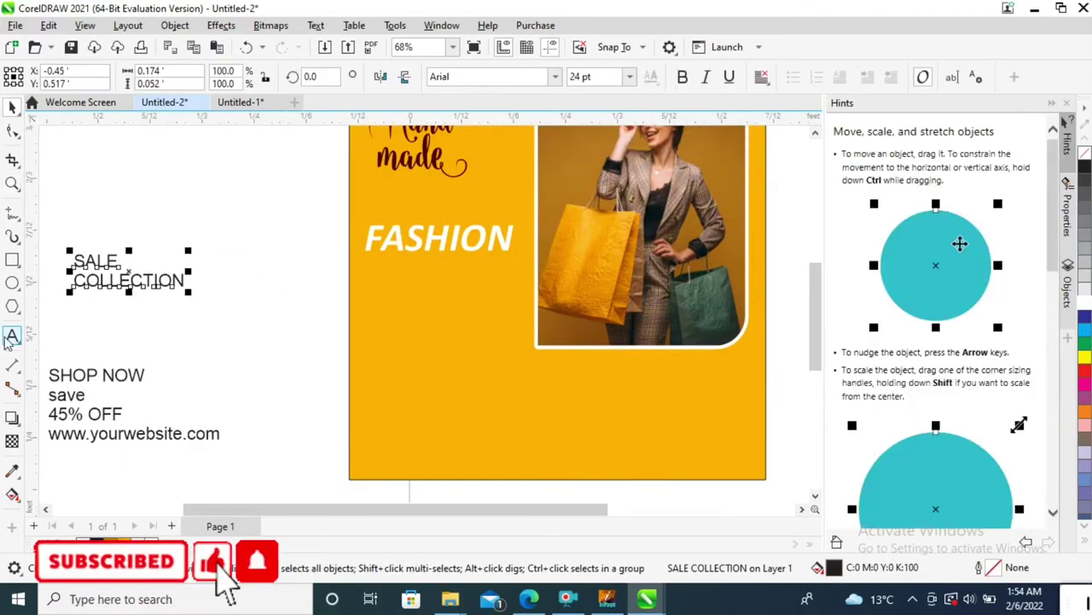
double_click(85, 260)
key("ctrl+x")
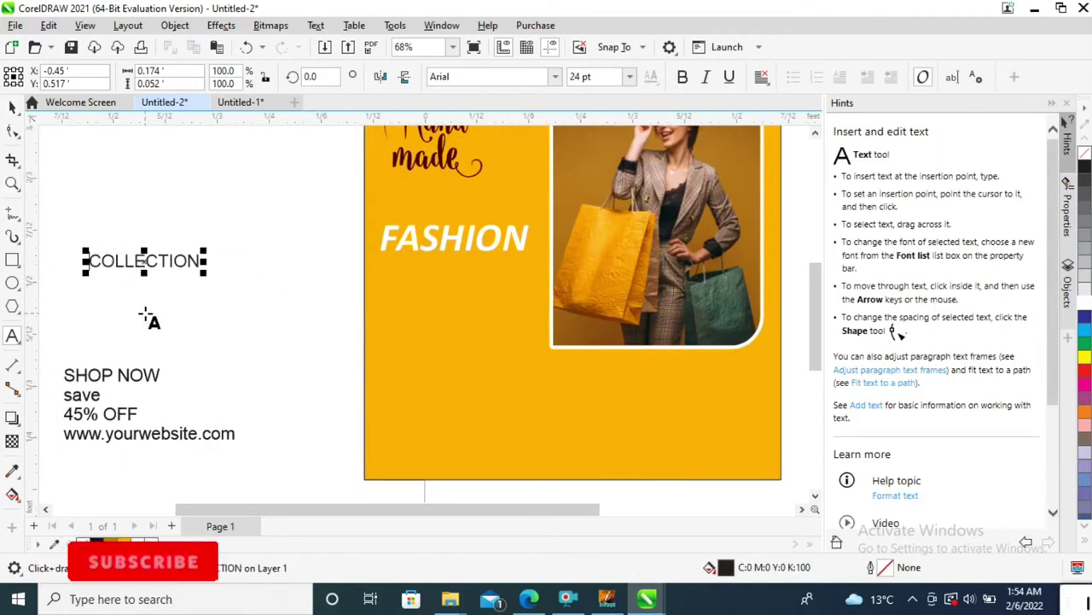
left_click(143, 311)
key("ctrl+v")
left_click(7, 117)
left_click_drag(196, 319, 262, 338)
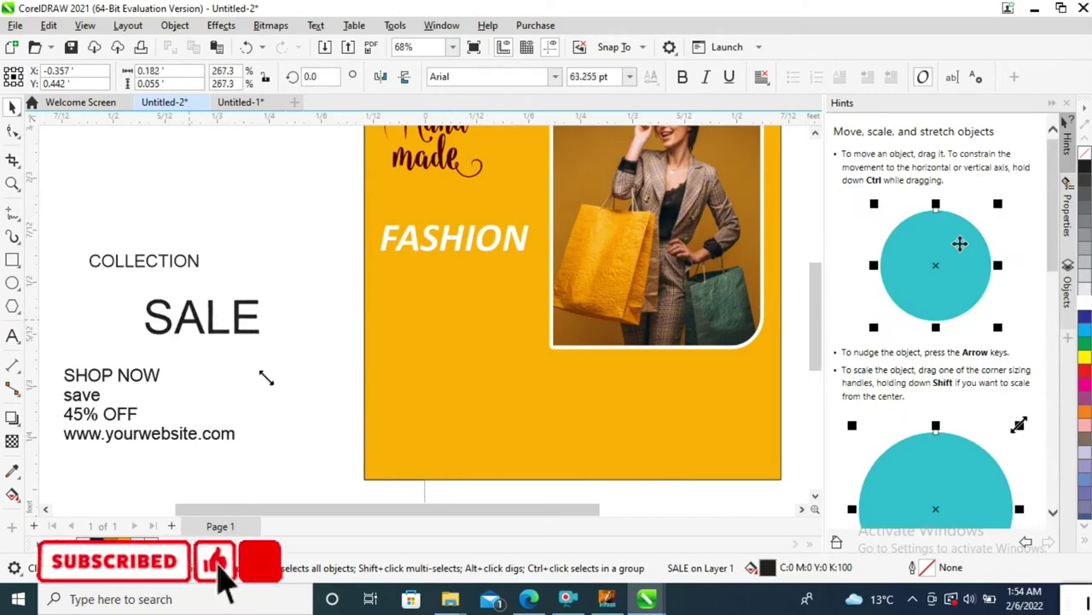
left_click(556, 76)
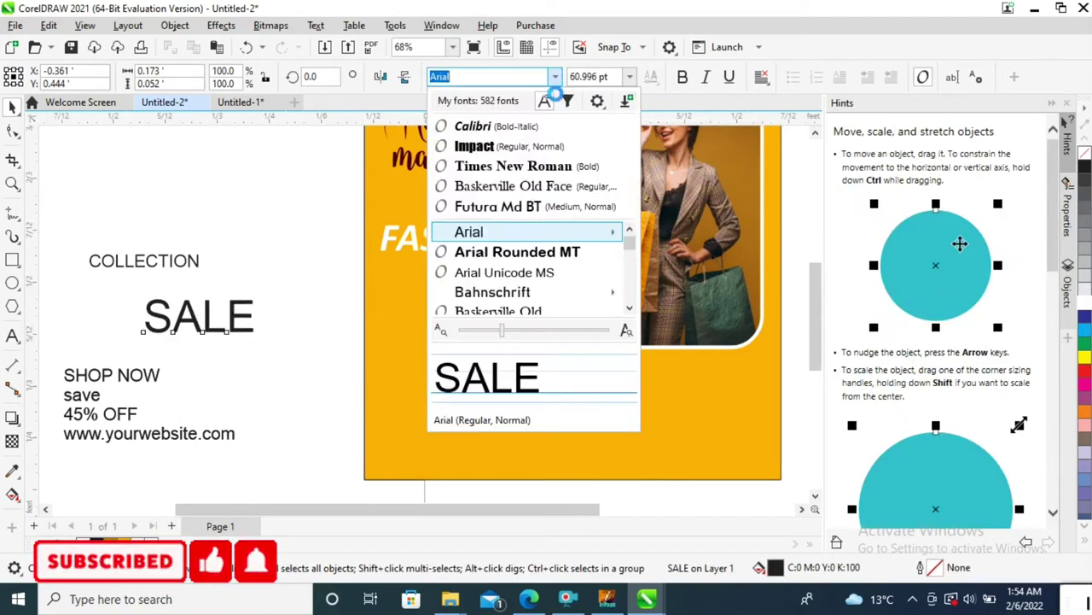
left_click(540, 130)
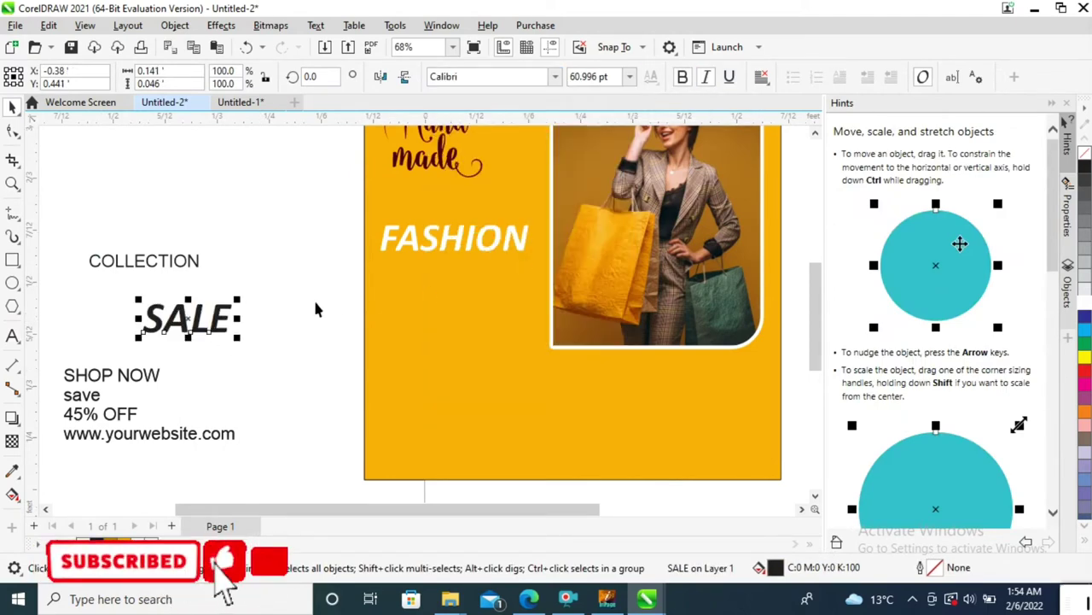
mouse_move(207, 325)
left_mouse_down()
mouse_move(466, 286)
mouse_move(498, 310)
left_mouse_up()
Step: Set COLLECTION to Calibri bold italic under SALE and move the SHOP NOW block up
left_click(128, 267)
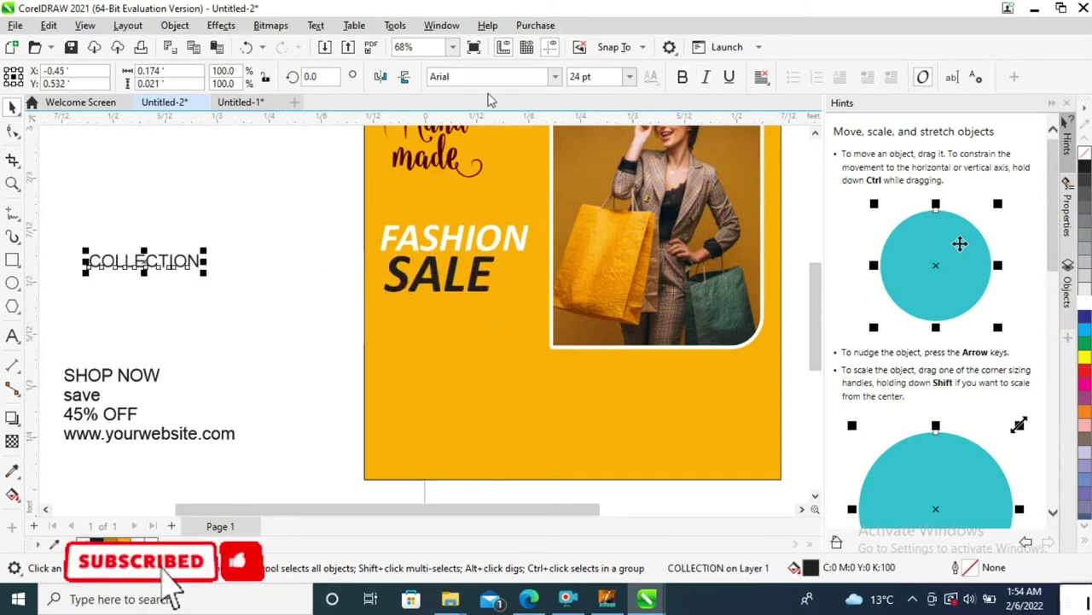
left_click(555, 79)
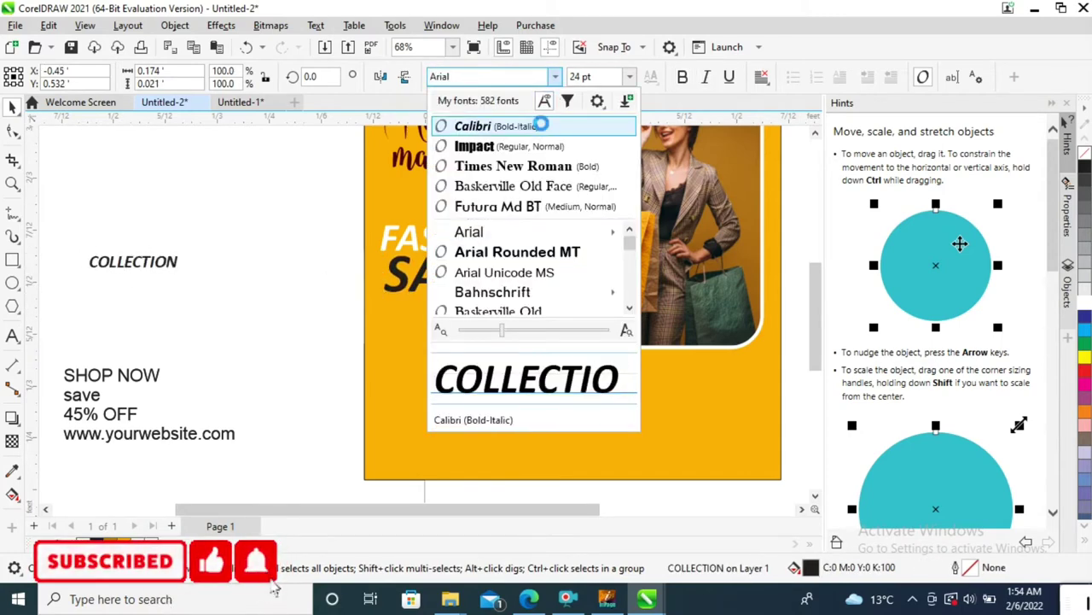
left_click(473, 122)
mouse_move(180, 264)
left_mouse_down()
mouse_move(453, 337)
mouse_move(509, 334)
mouse_move(523, 344)
left_mouse_up()
left_click(261, 339)
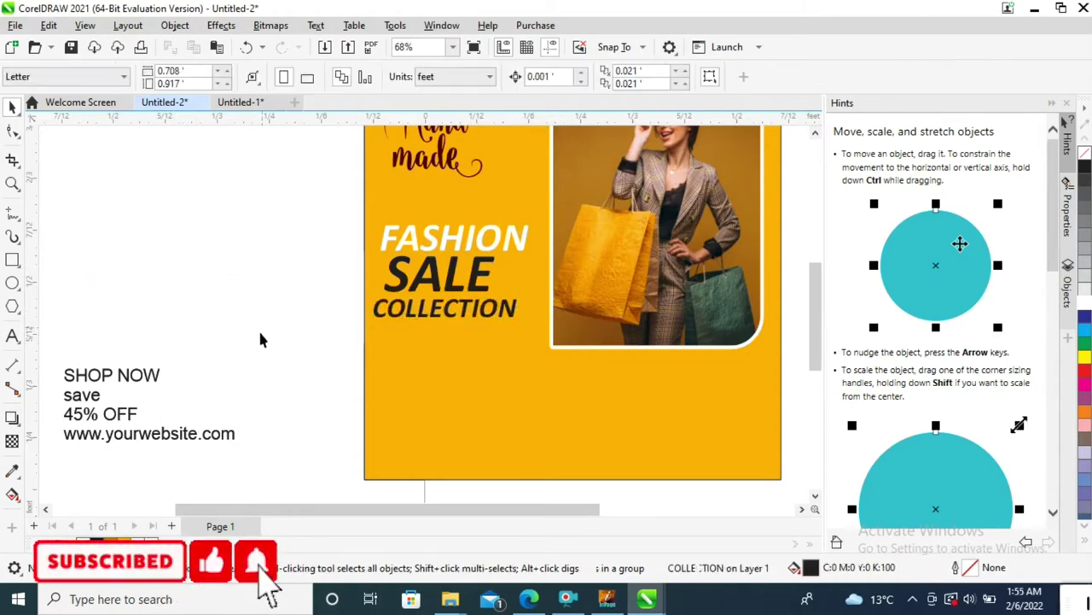
left_click_drag(127, 378, 205, 333)
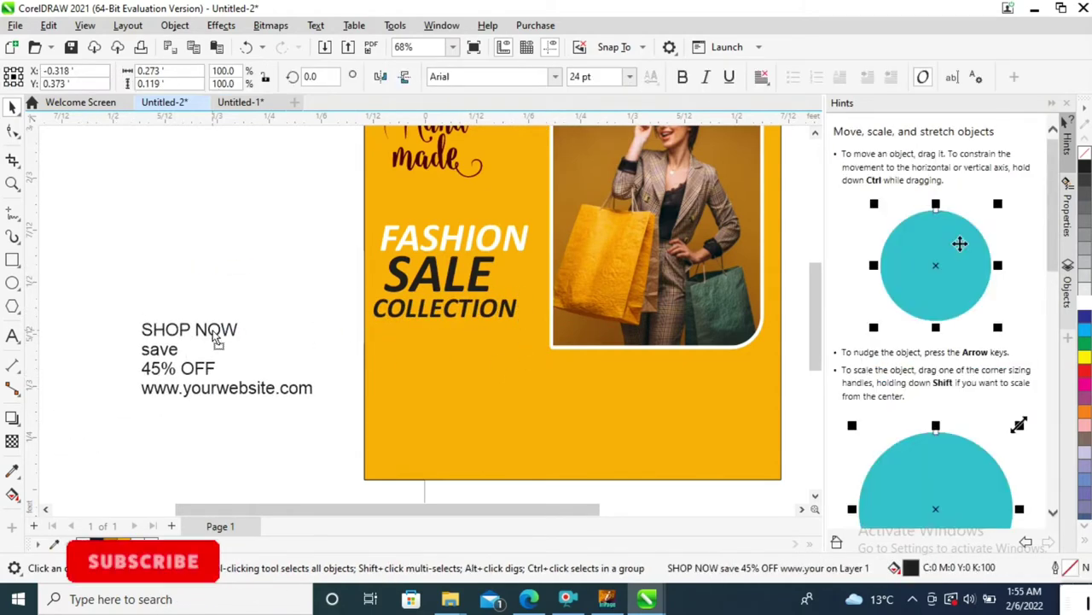
Step: Draw a pill-shaped rounded button rectangle below the photo
left_click(13, 259)
left_click_drag(568, 369, 725, 415)
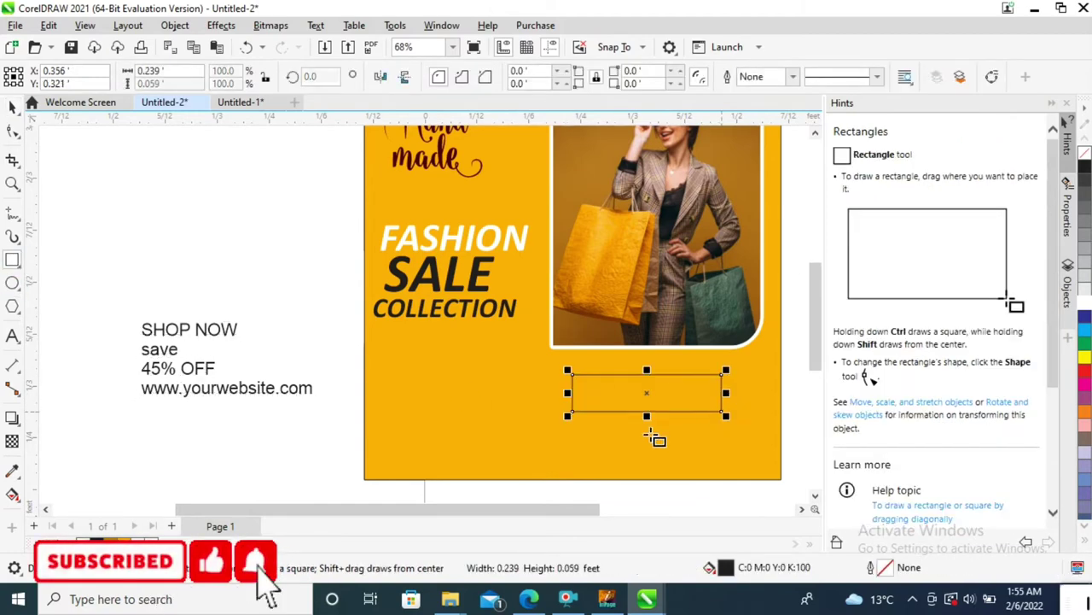
left_click(13, 132)
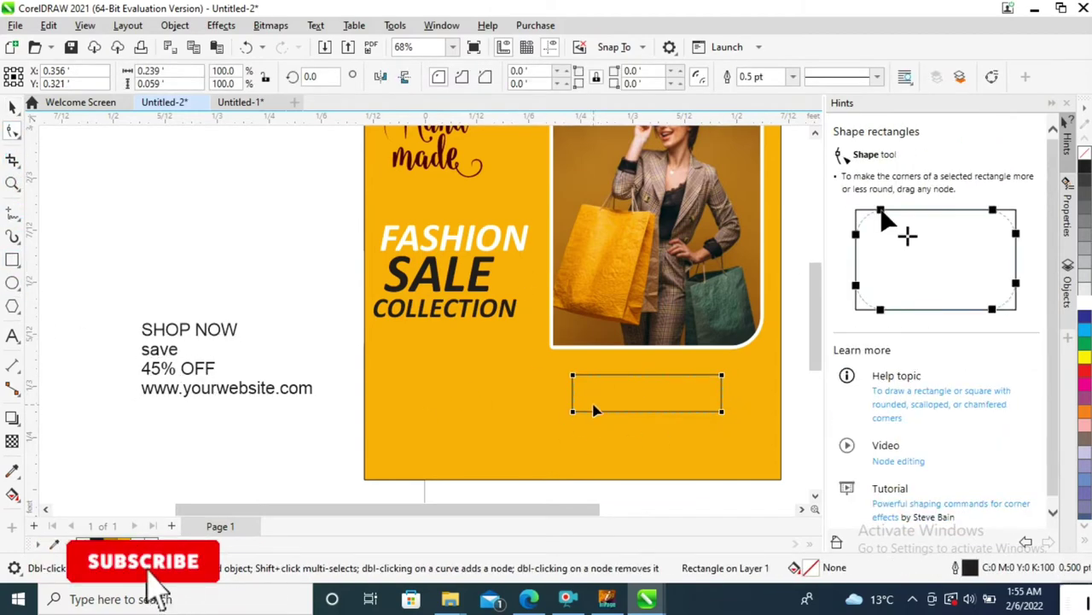
left_click_drag(571, 411, 593, 413)
key("space")
Step: Split SHOP NOW into separate Calibri text and move it into the button
left_click(205, 338)
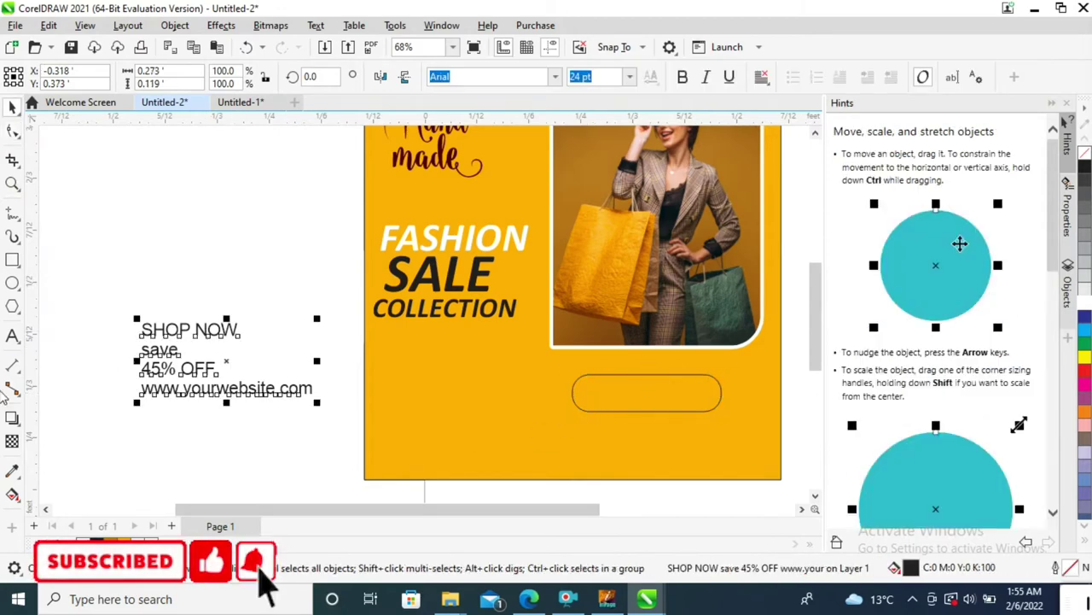
left_click(12, 335)
left_click_drag(239, 329, 84, 314)
key("Delete")
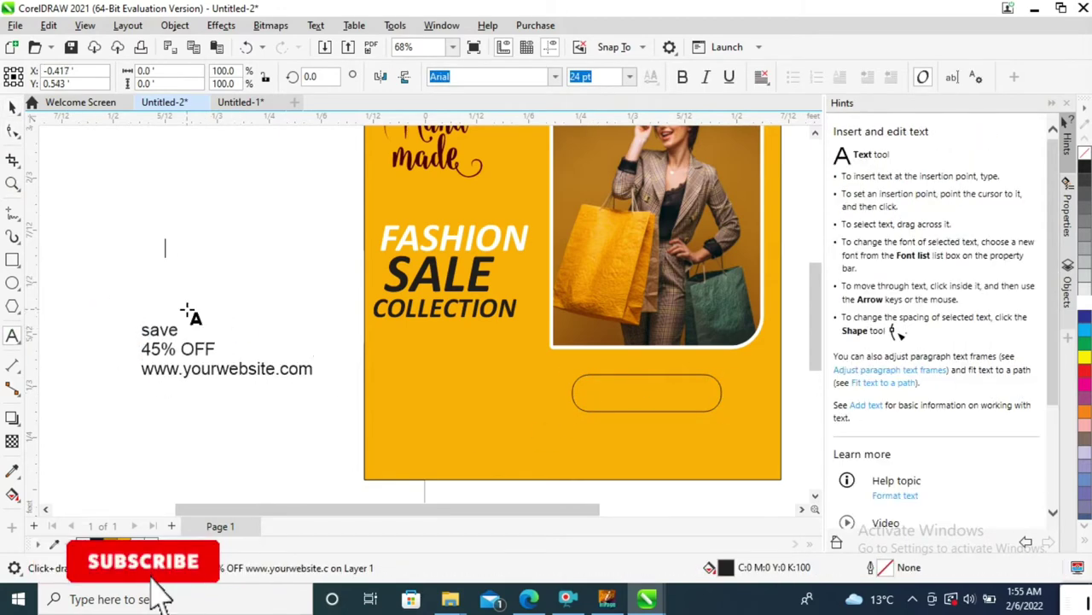
key("ctrl+v")
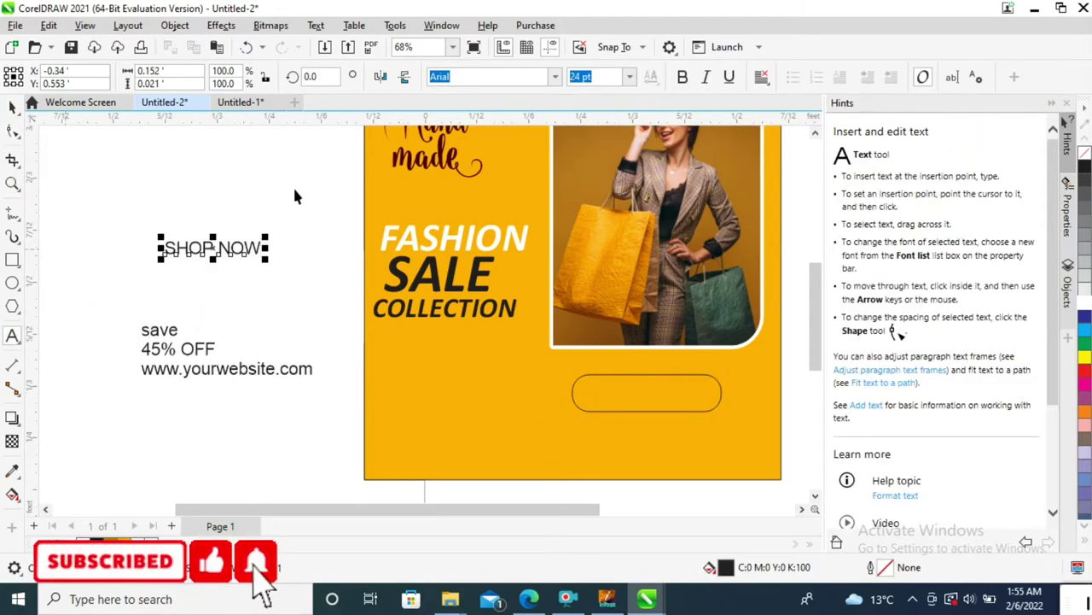
left_click(554, 76)
left_click(478, 124)
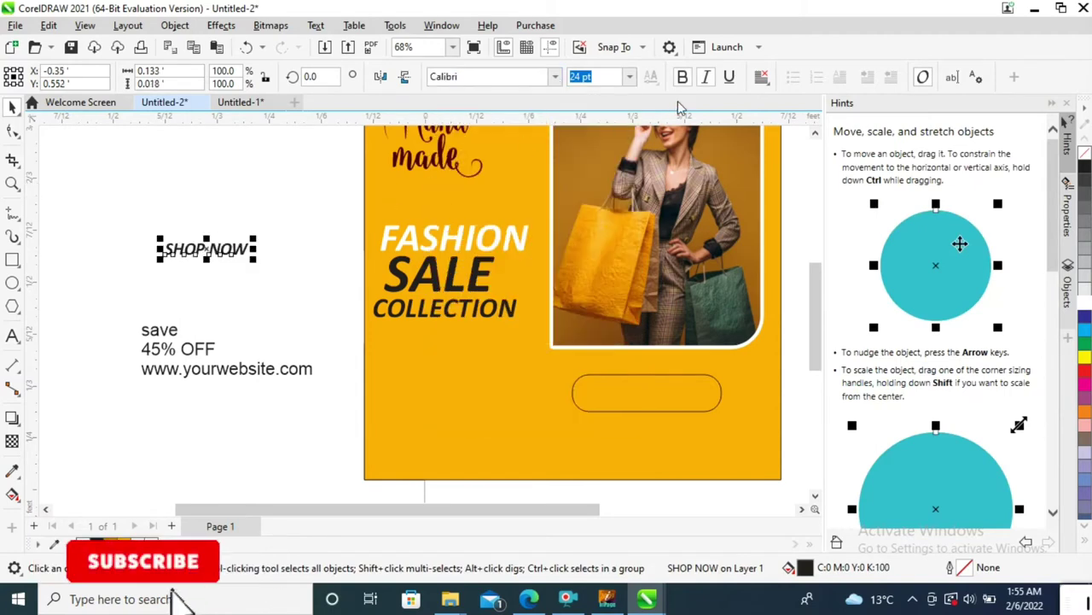
left_click_drag(243, 248, 681, 394)
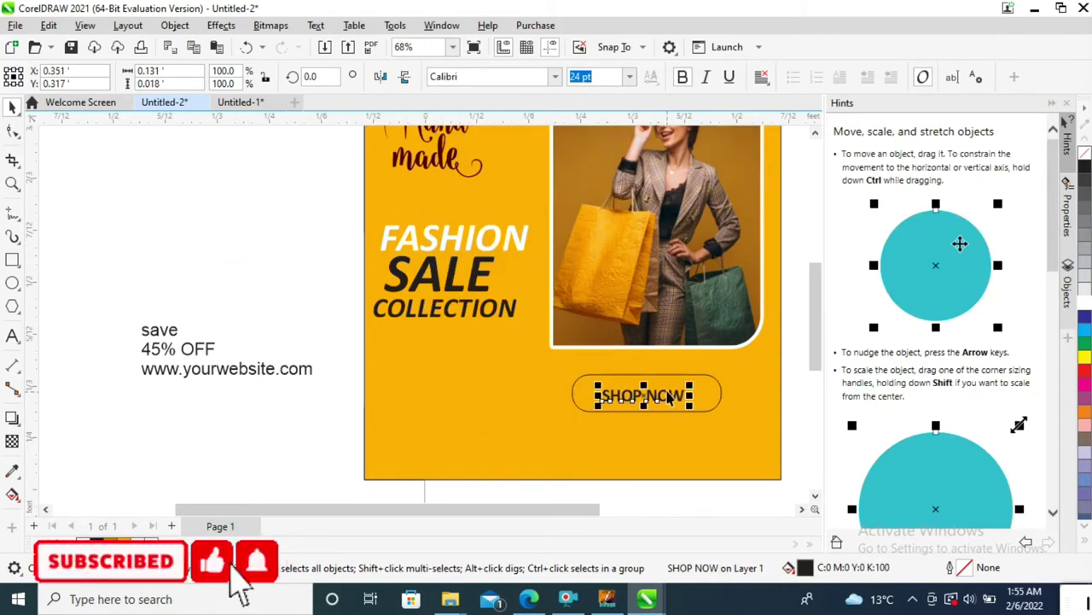
Step: Enlarge the SHOP NOW text to fill the button
left_click_drag(447, 334, 741, 469)
key("space")
left_click_drag(671, 263, 693, 261)
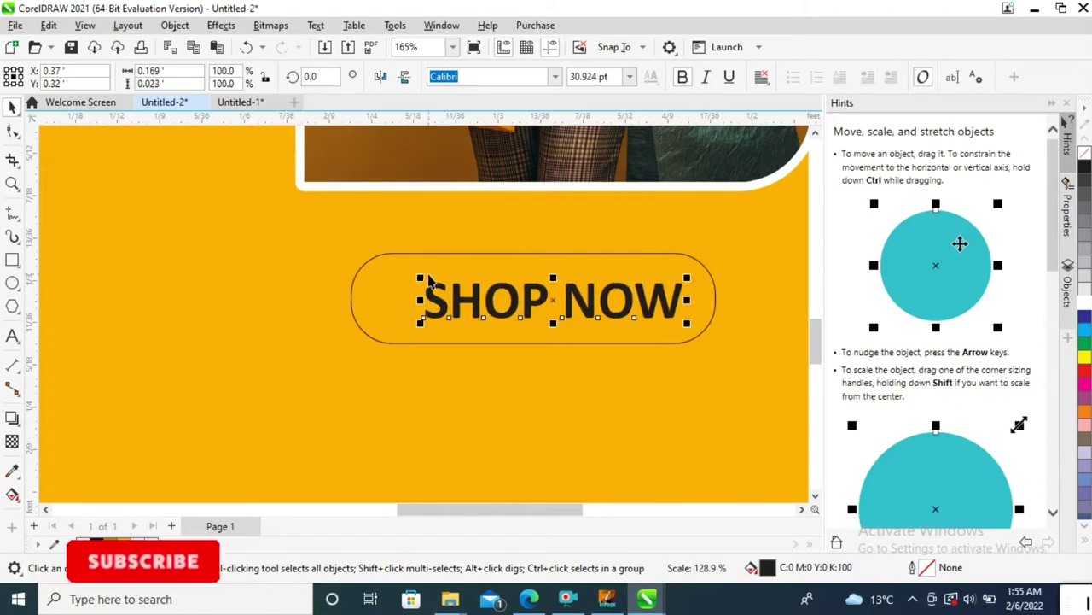
left_click_drag(419, 271, 373, 268)
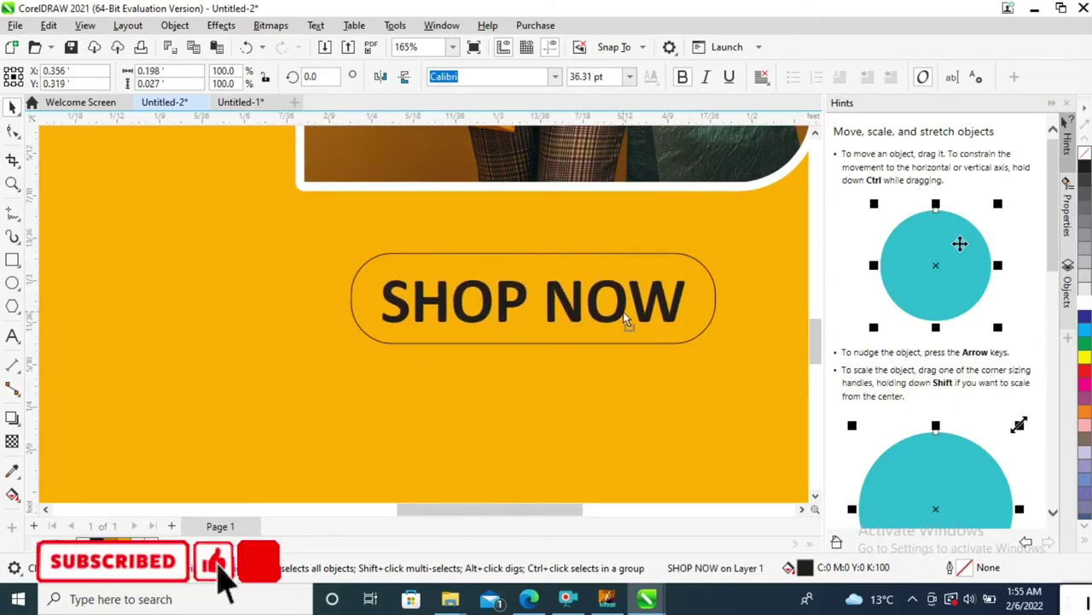
key("F3")
Step: Fill the SHOP NOW button red and set its outline to None
left_click(716, 400)
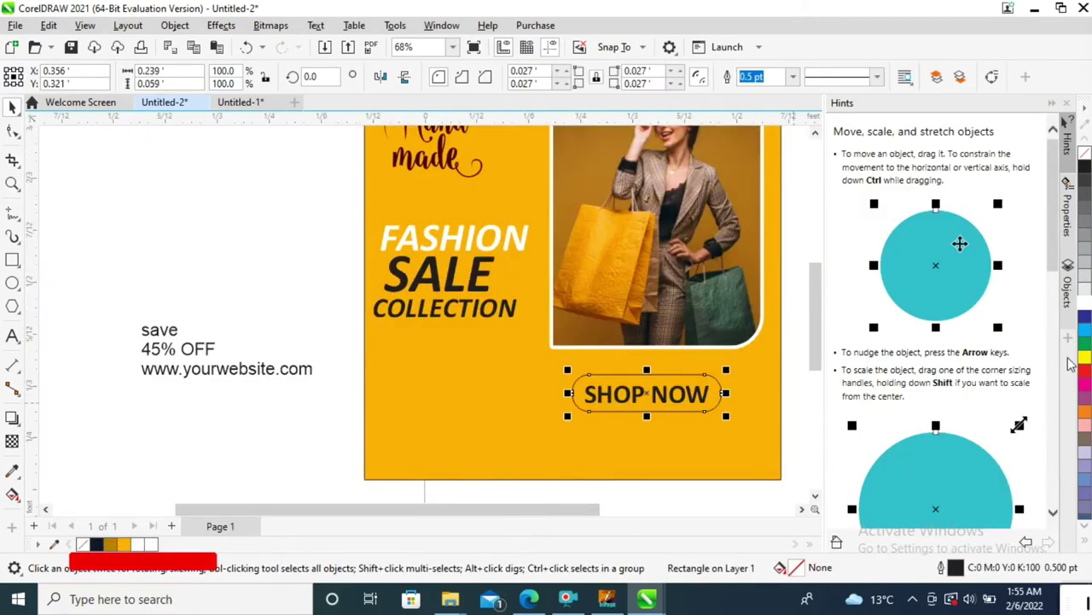
left_click(1084, 369)
left_click(792, 77)
left_click(755, 88)
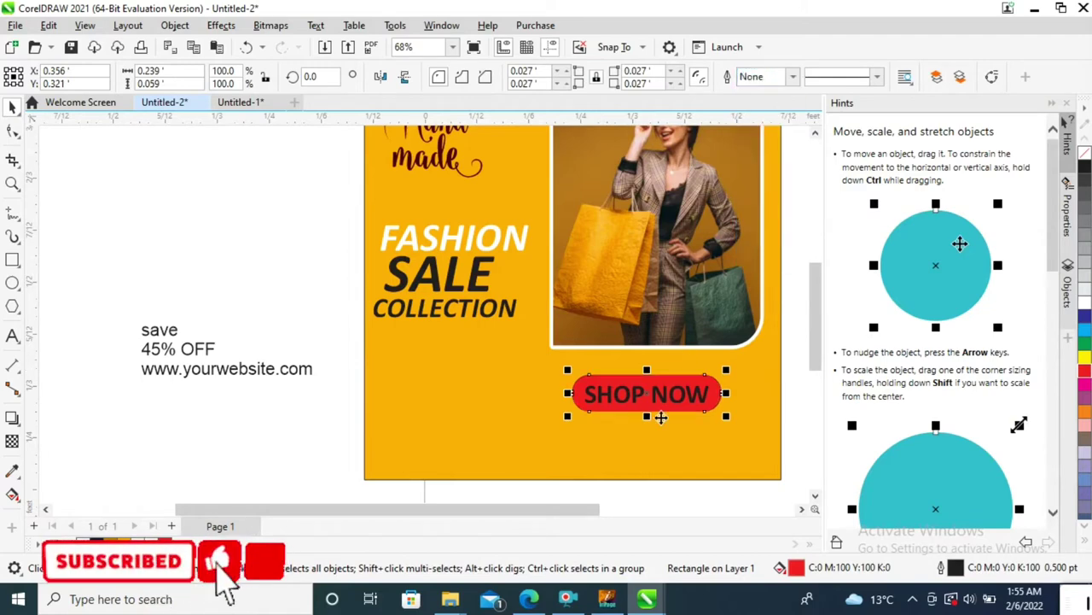
key("z")
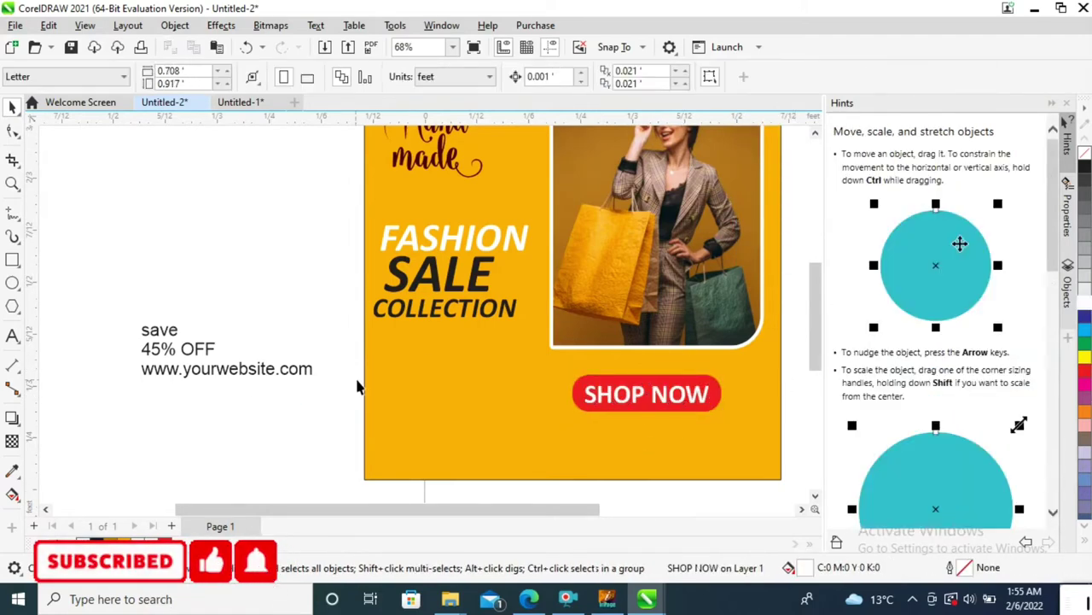
scroll(373, 349, "down", 2)
scroll(446, 412, "up", 1)
key("space")
left_click(162, 274)
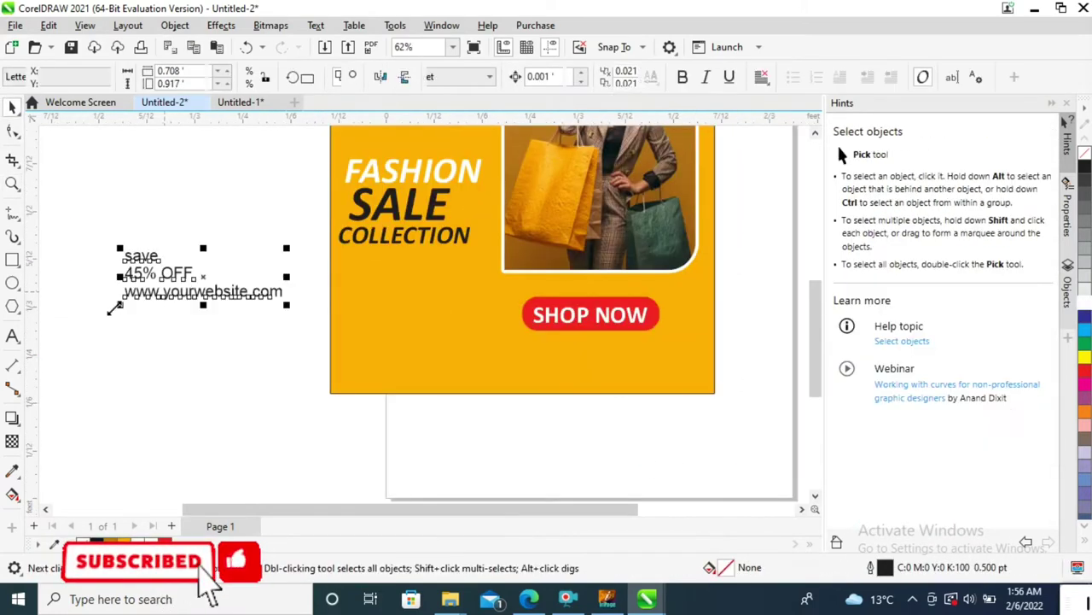
double_click(205, 291)
left_click_drag(283, 291, 85, 288)
key("ctrl+c")
key("Delete")
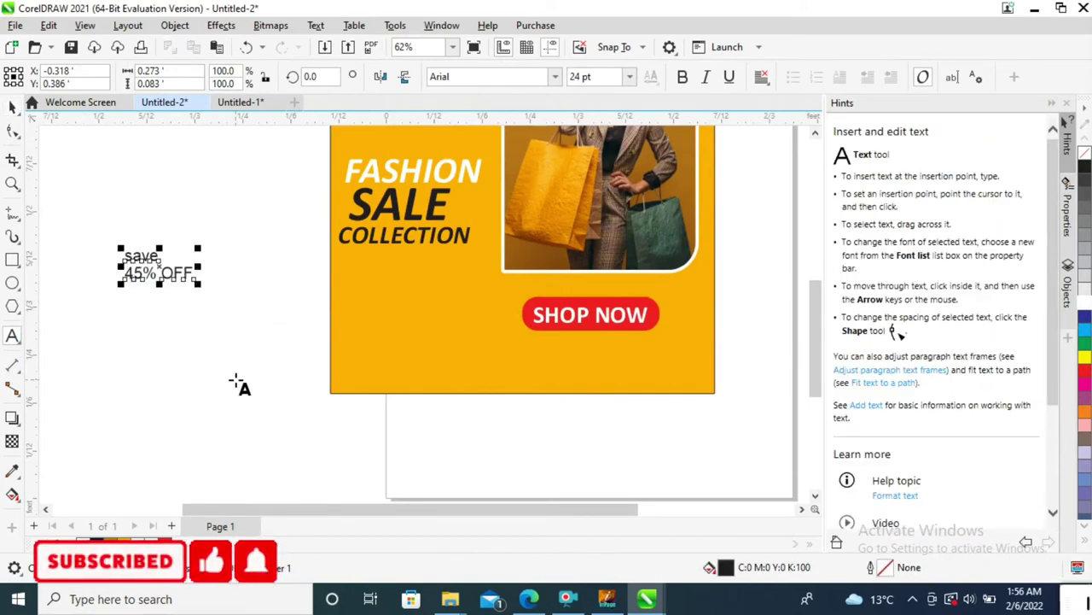
key("ctrl+v")
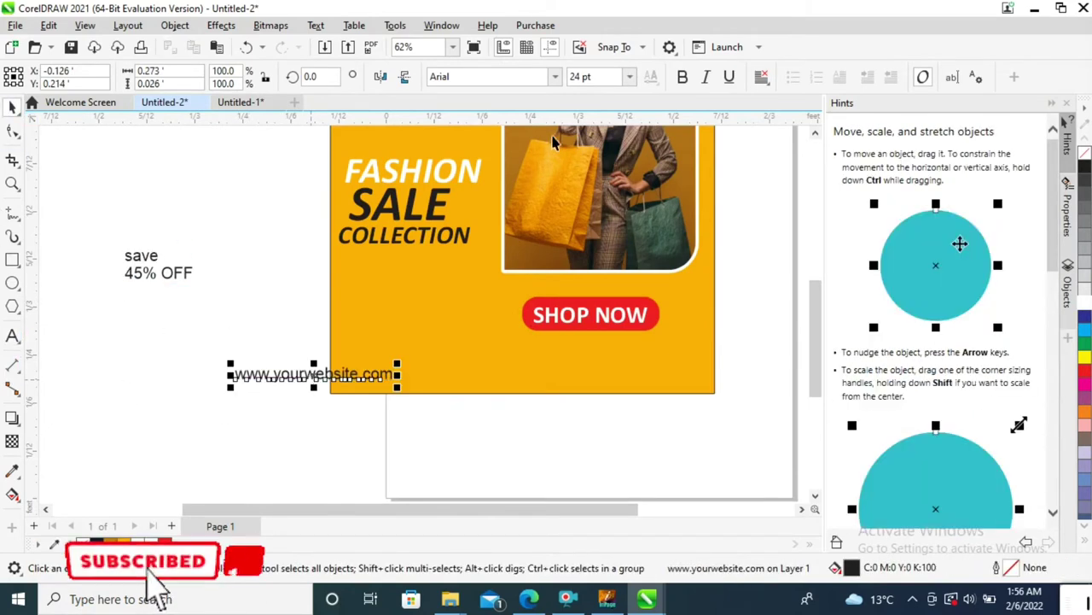
left_click(555, 76)
left_click(555, 126)
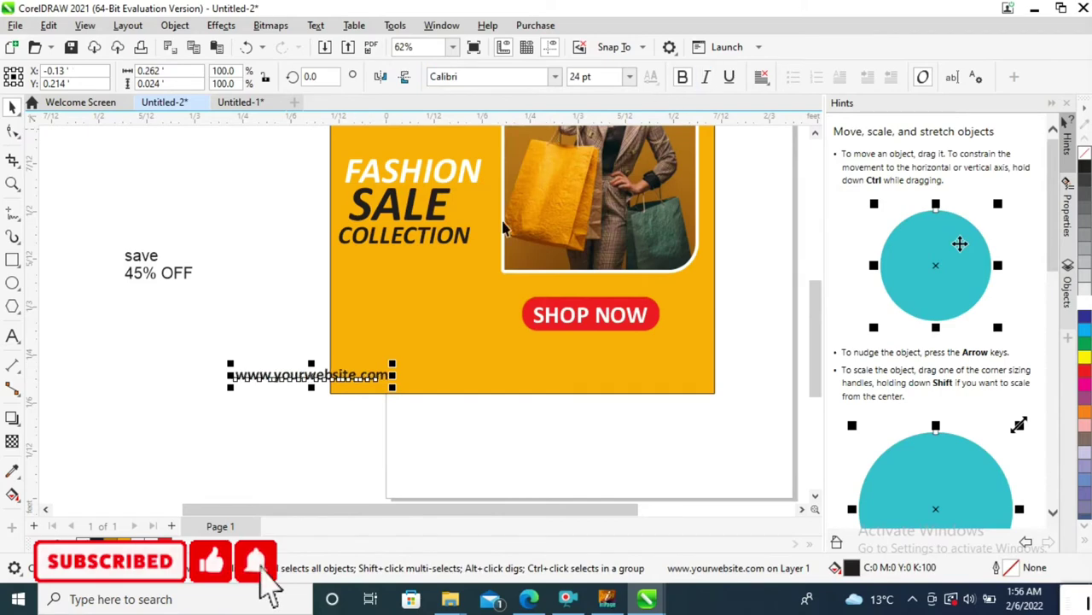
left_click_drag(353, 380, 629, 347)
left_click(237, 316)
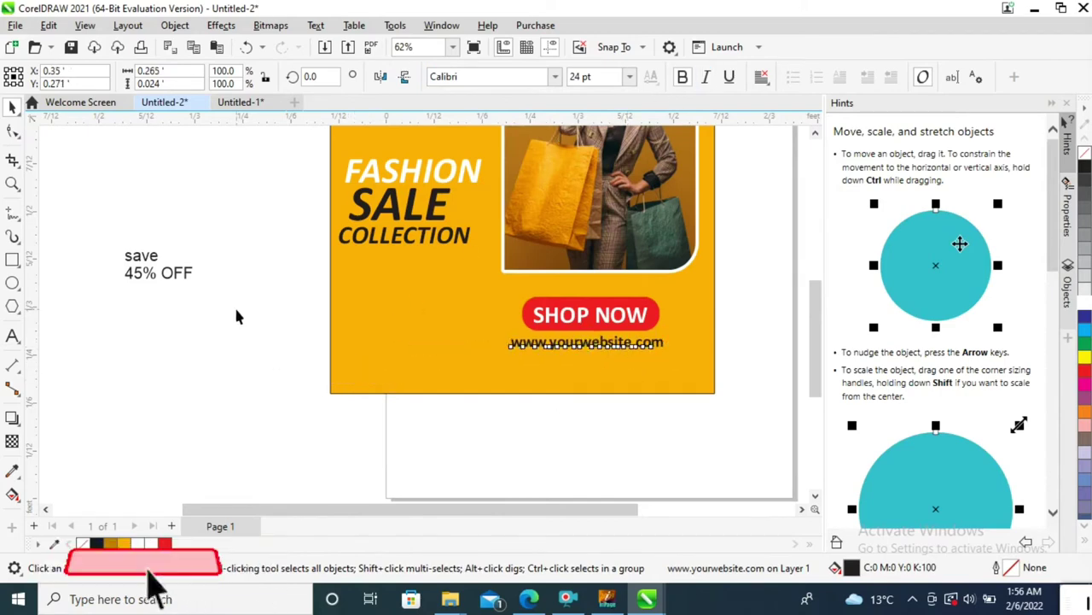
Step: Cut 'save' into a separate Calibri text object sized about 58 pt
left_click(158, 264)
left_click_drag(159, 255, 109, 256)
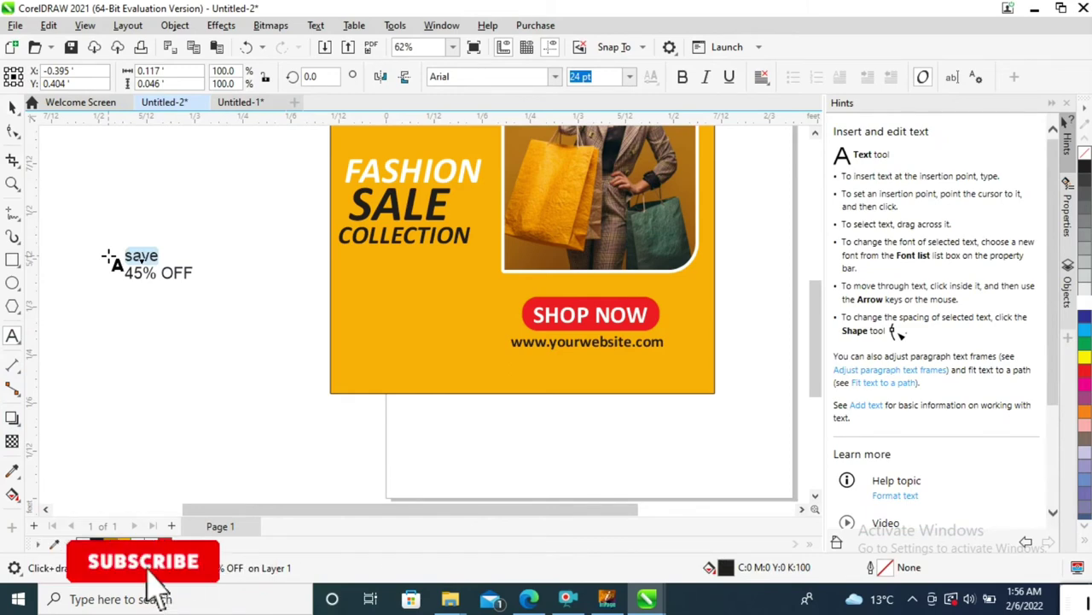
key("ctrl+x")
left_click(139, 309)
key("ctrl+v")
left_click(13, 104)
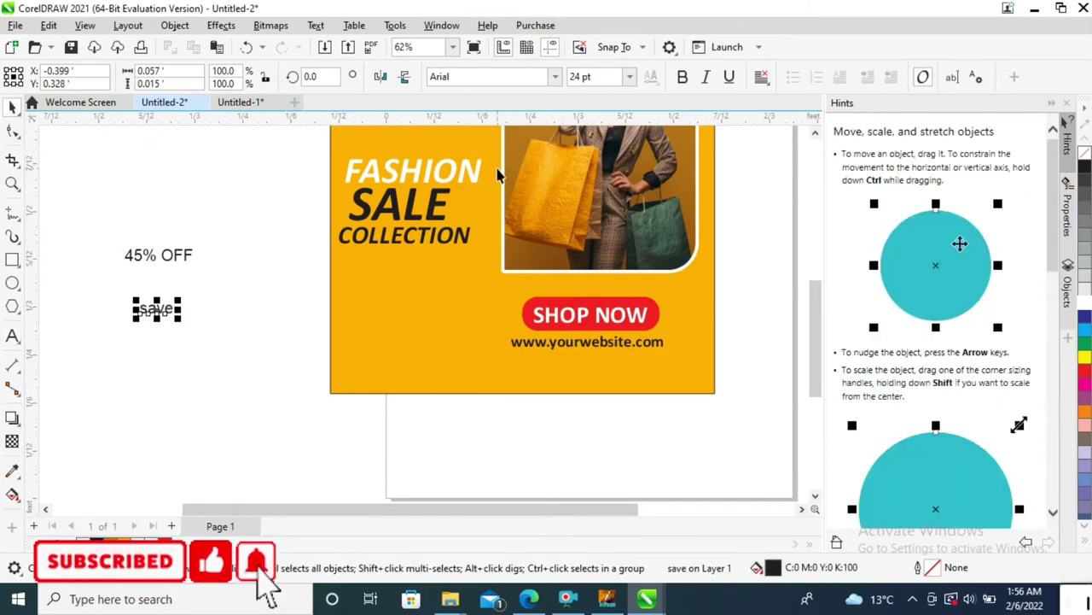
left_click(554, 76)
left_click(512, 125)
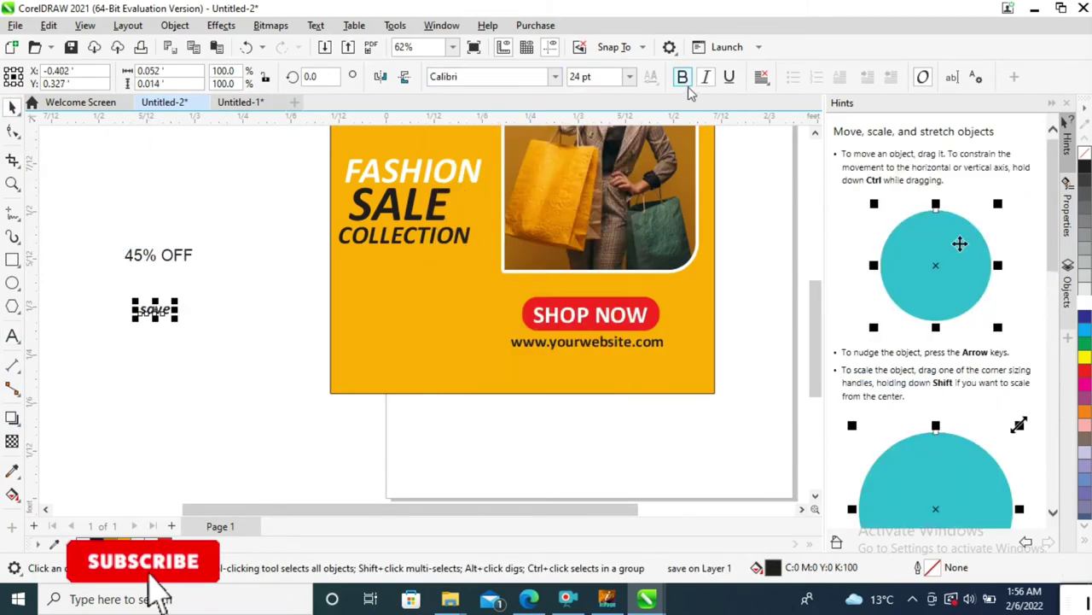
left_click_drag(176, 321, 236, 335)
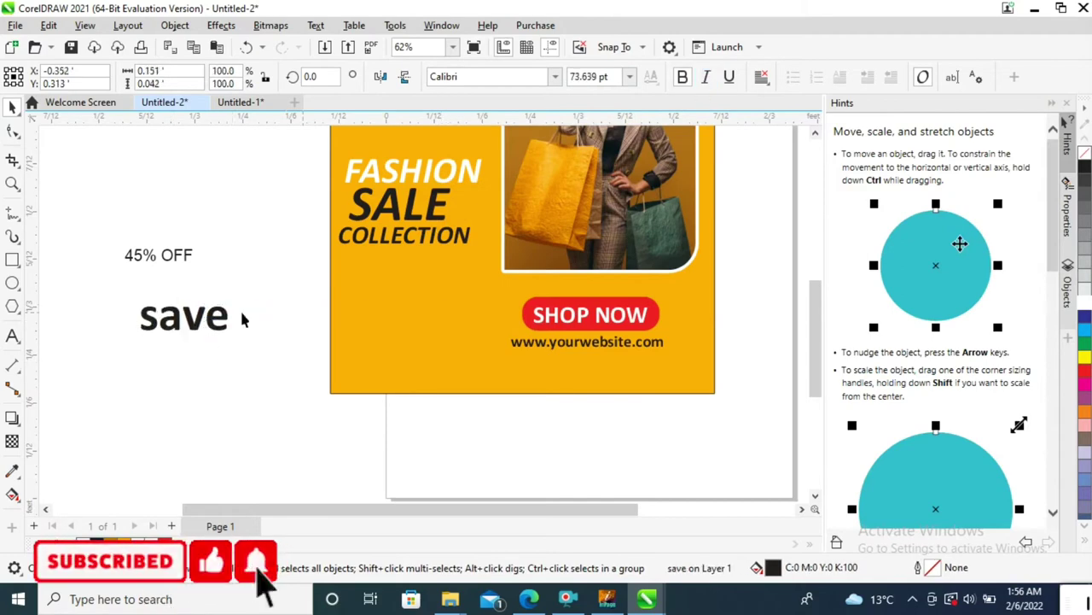
left_click(193, 320)
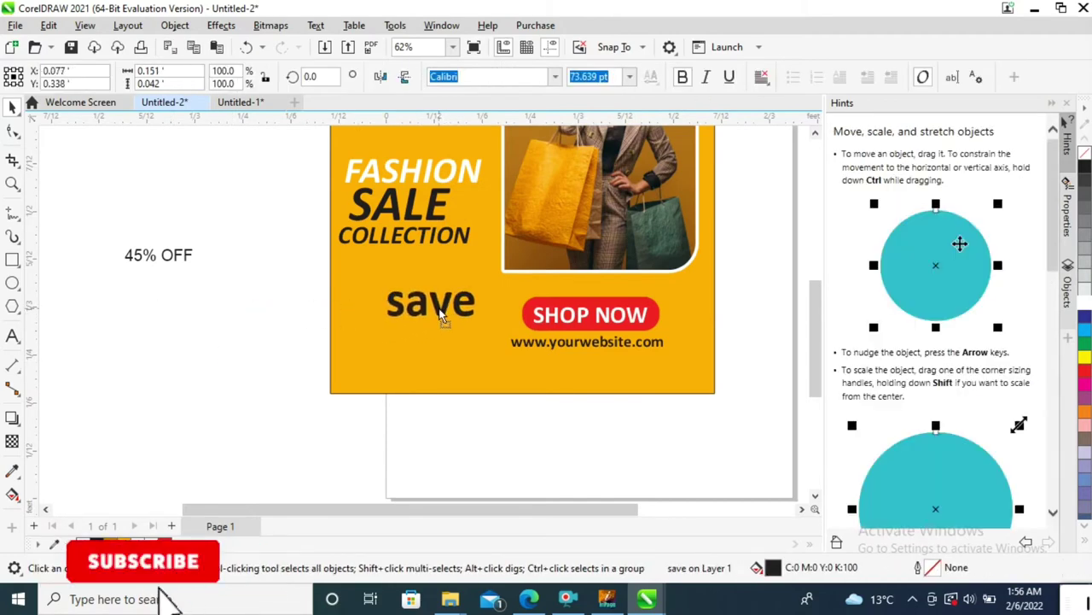
left_click_drag(478, 315, 471, 315)
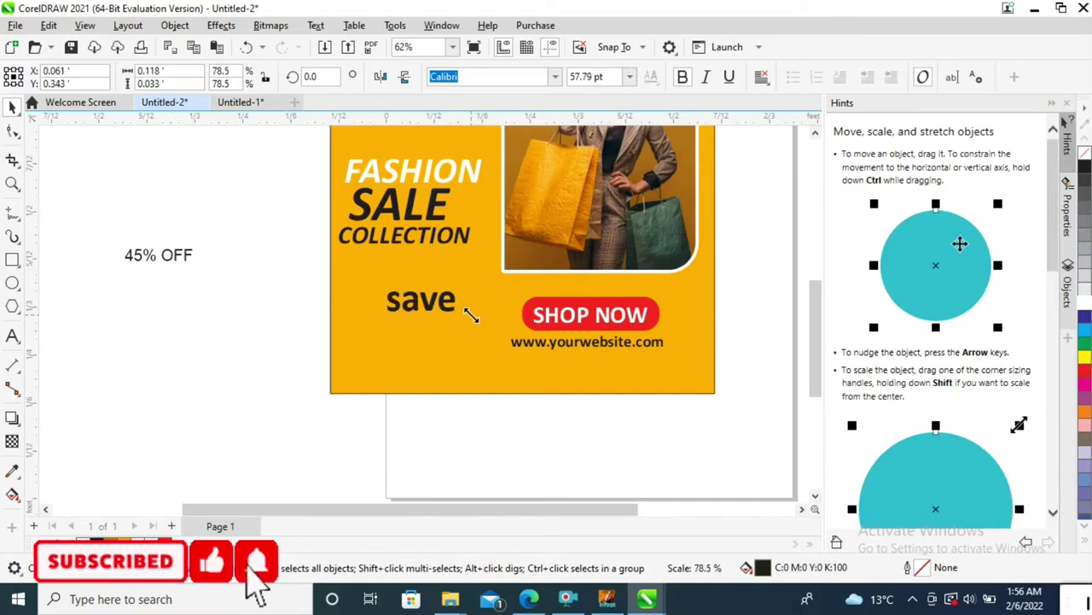
Step: Make 45% OFF Calibri bold italic, enlarged and placed under 'save' on the poster
left_click(181, 255)
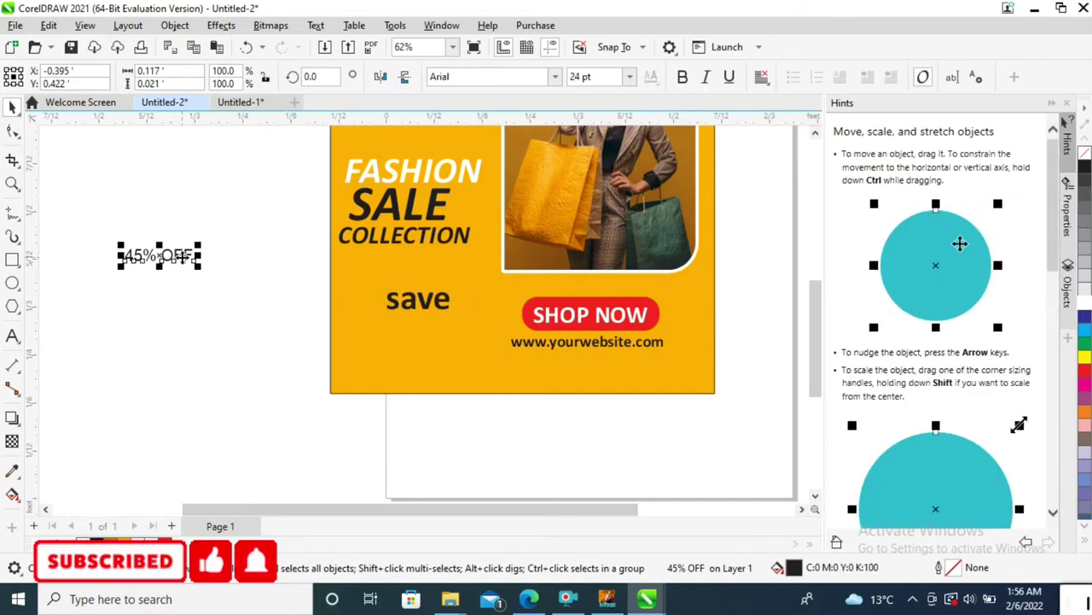
left_click(554, 76)
left_click(554, 128)
left_click_drag(181, 261, 388, 316)
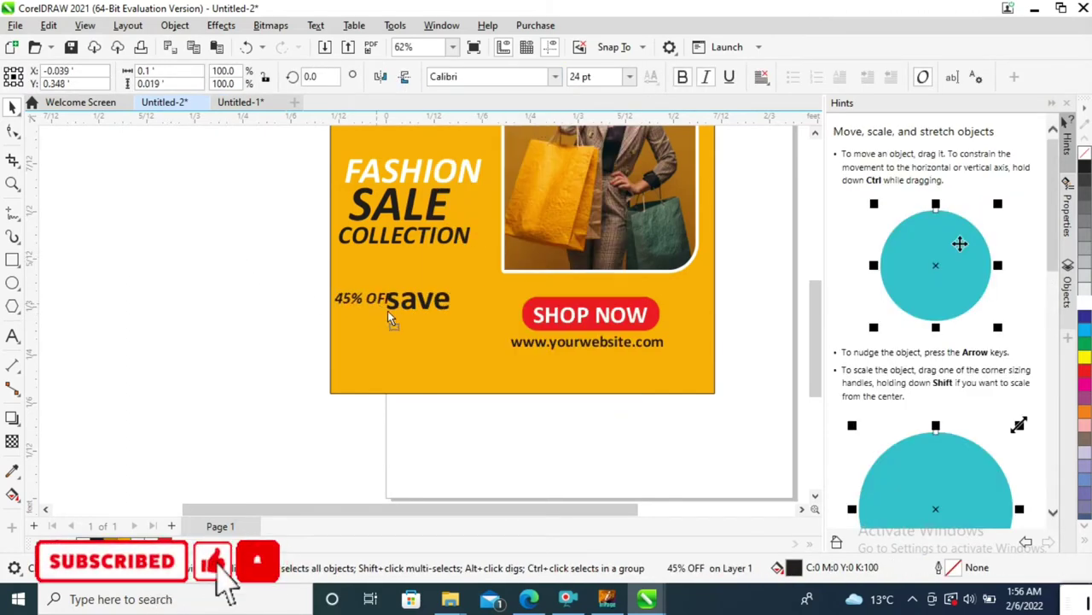
left_click(432, 323)
key("z")
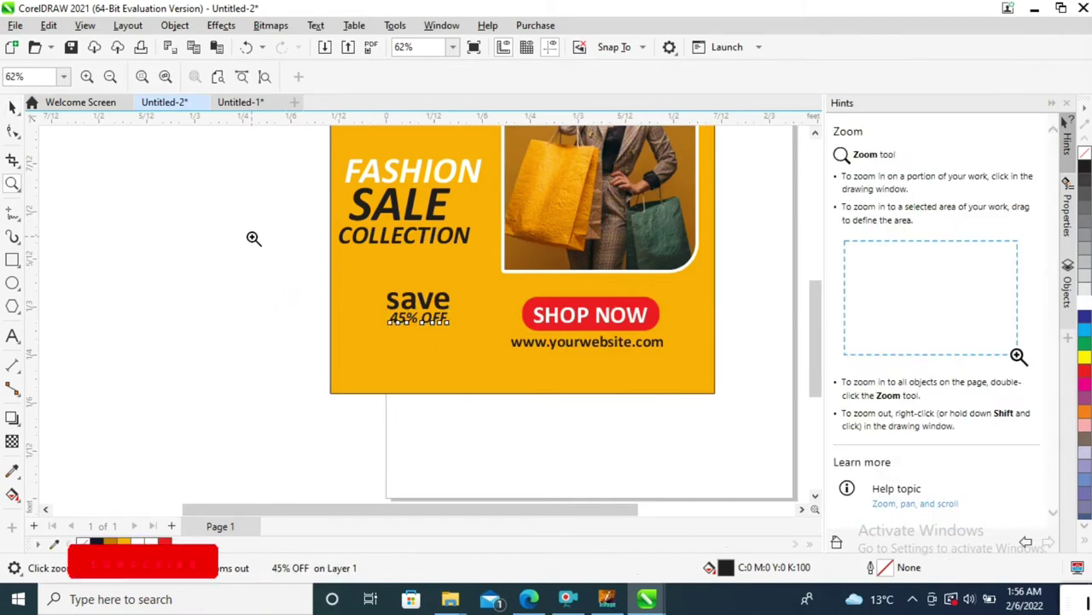
left_click(385, 290)
left_click(310, 317)
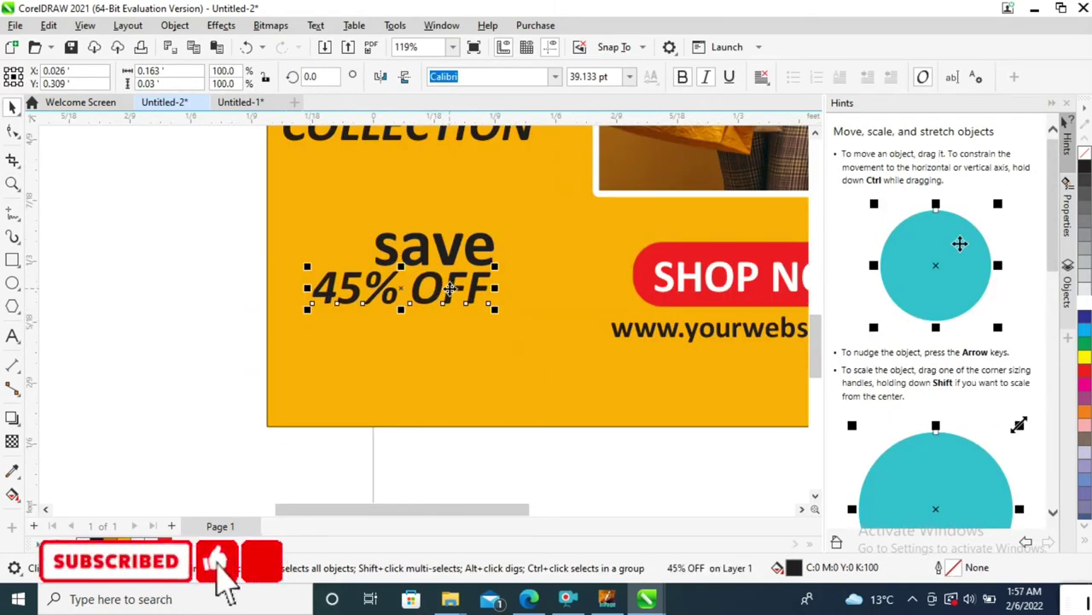
key("z")
right_click(450, 294)
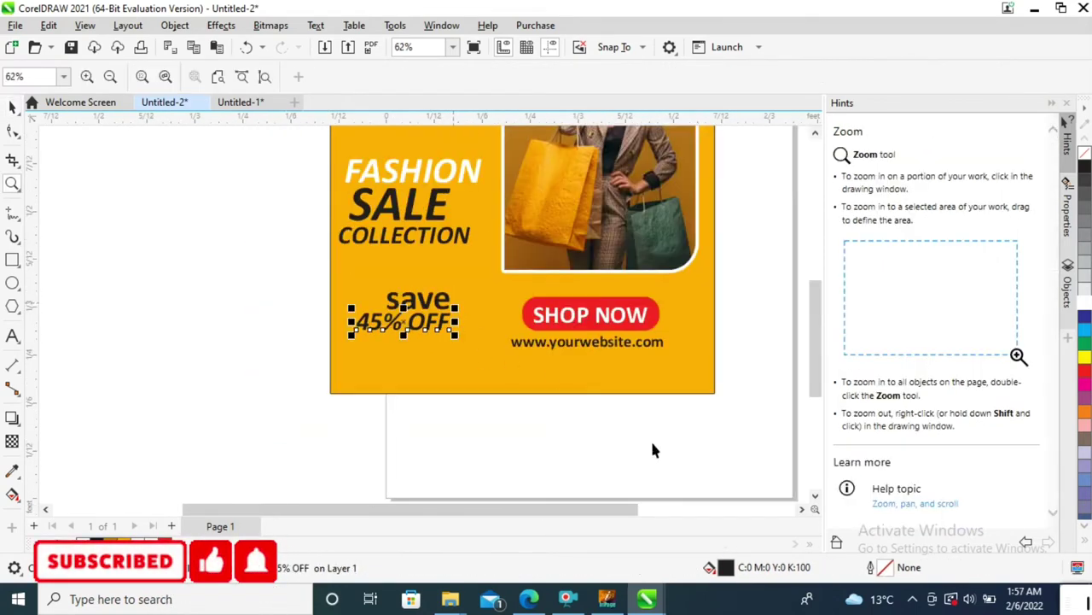
Step: Nudge the SHOP NOW button and website text right, then zoom into the lower poster
key("space")
left_click_drag(705, 425, 499, 282)
key("Right")
key("Right")
key("Right")
key("Right")
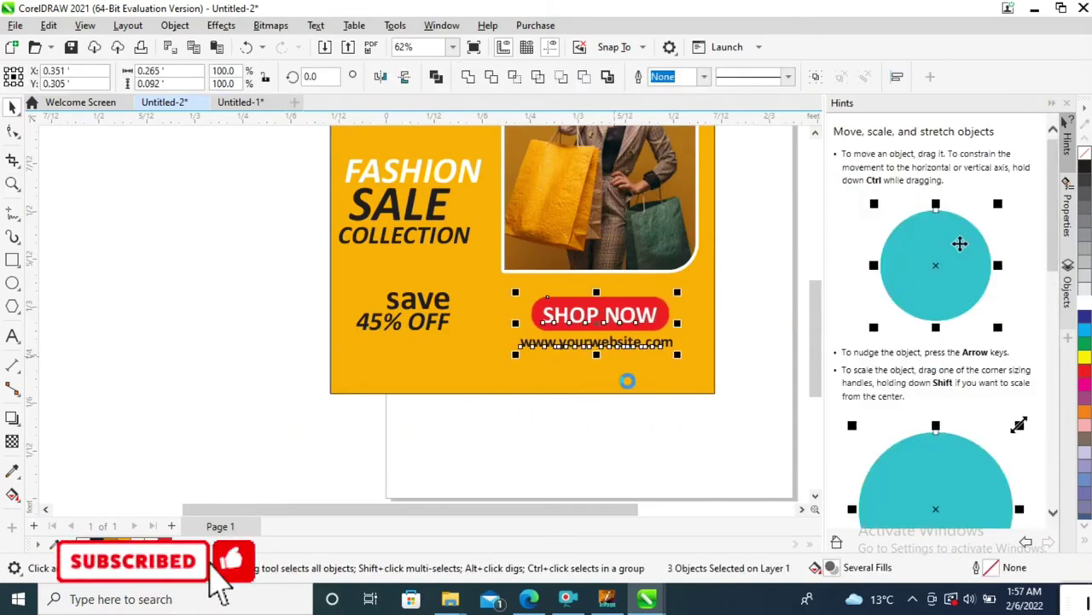
key("Right")
key("Right")
key("Escape")
key("z")
left_click_drag(248, 244, 763, 419)
Step: Draw a small rectangle below 45% OFF and narrow it from the right
key("space")
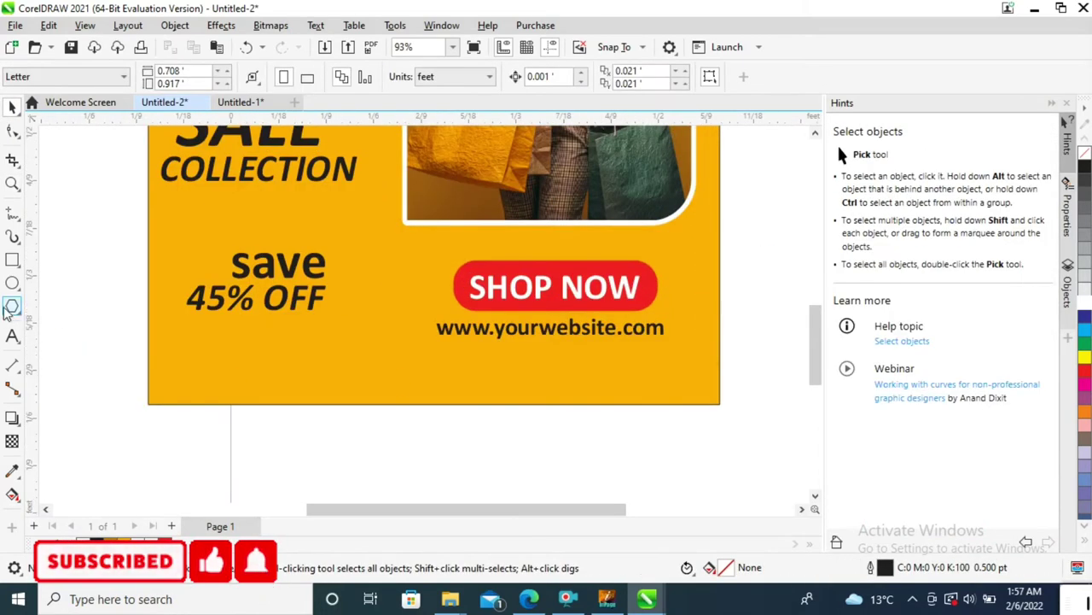
left_click(12, 260)
left_click_drag(295, 339, 363, 388)
key("space")
key("z")
left_click_drag(257, 330, 418, 398)
key("space")
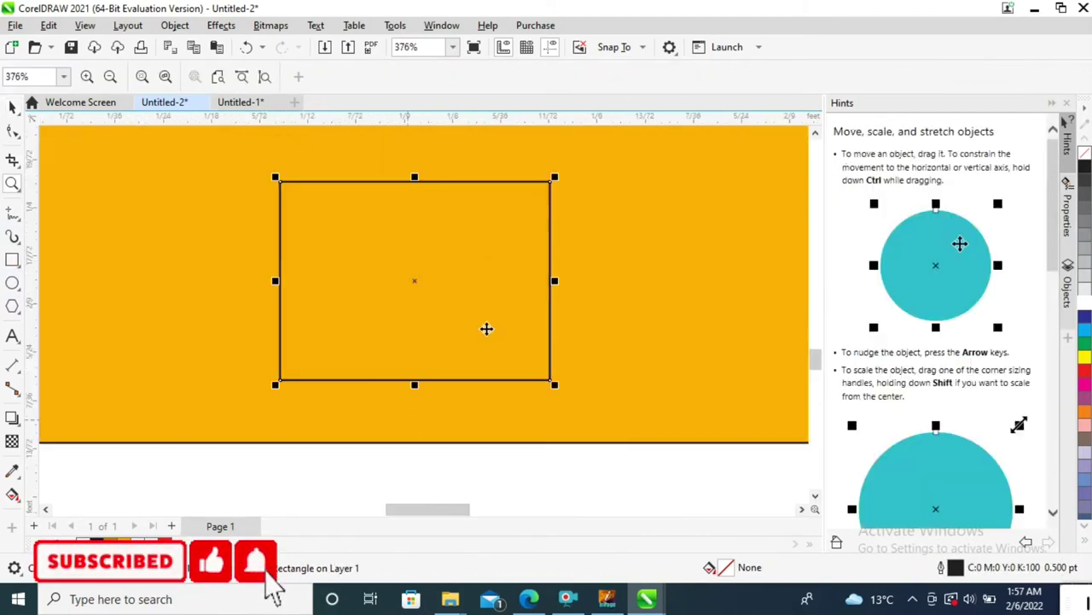
left_click_drag(553, 281, 504, 318)
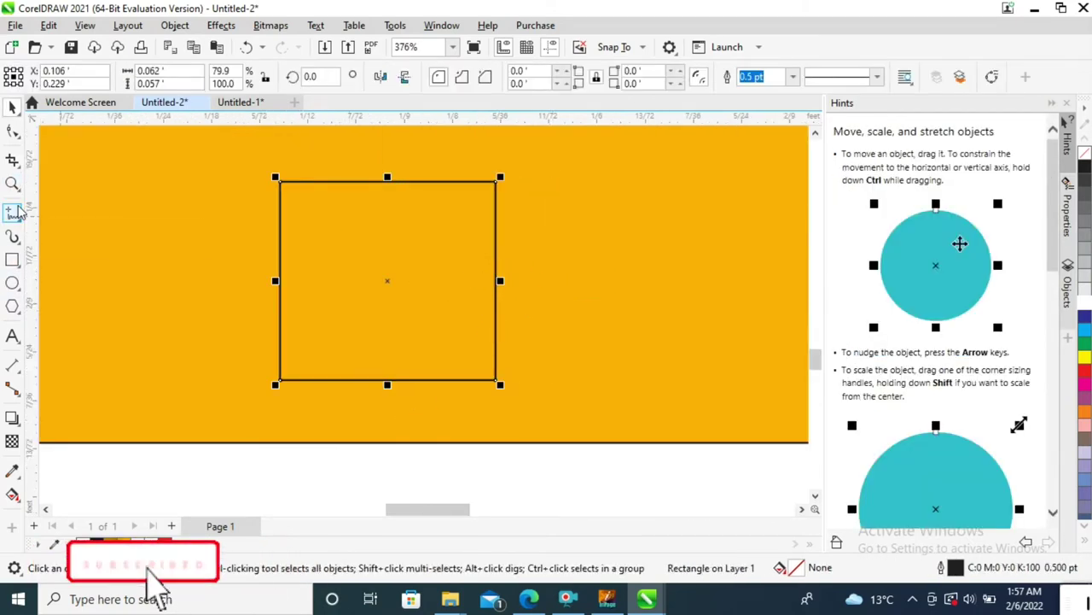
Step: Convert the rectangle to curves and reshape its nodes into a triangle arrow
key("ctrl+q")
key("F10")
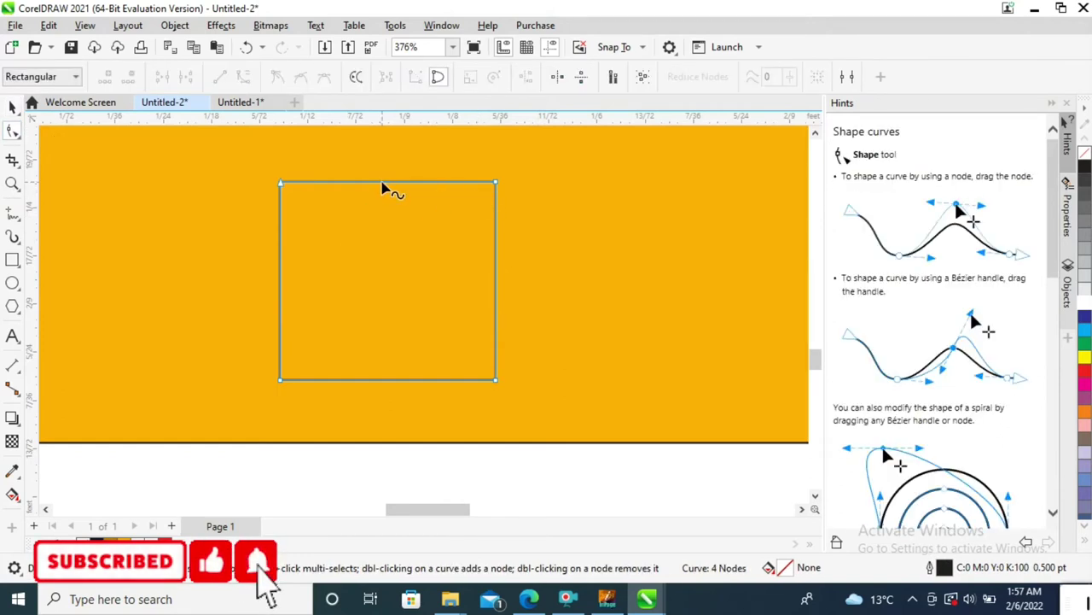
double_click(384, 182)
double_click(385, 379)
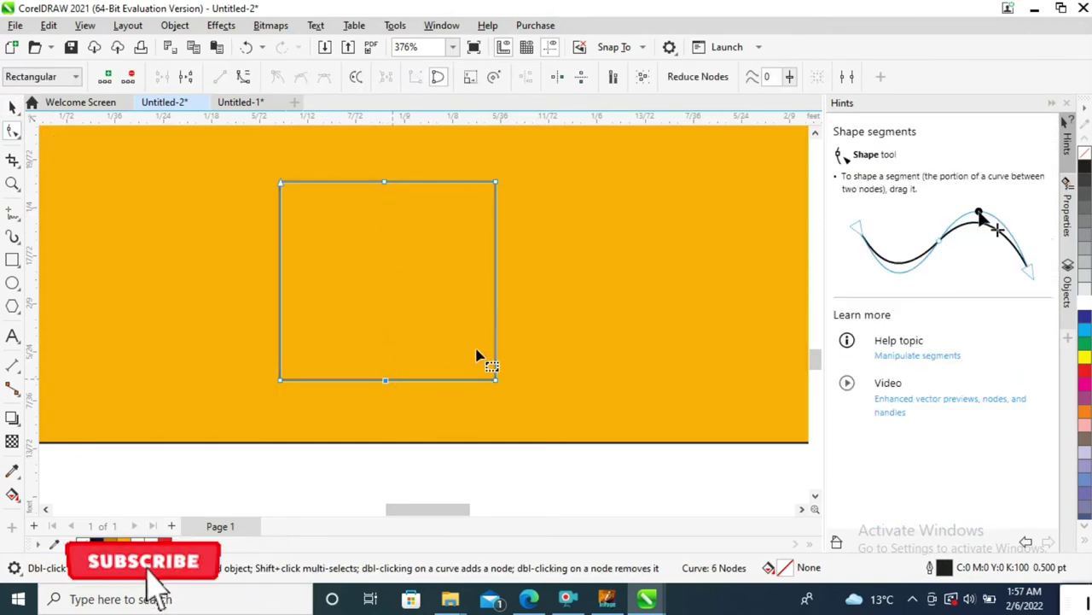
double_click(496, 184)
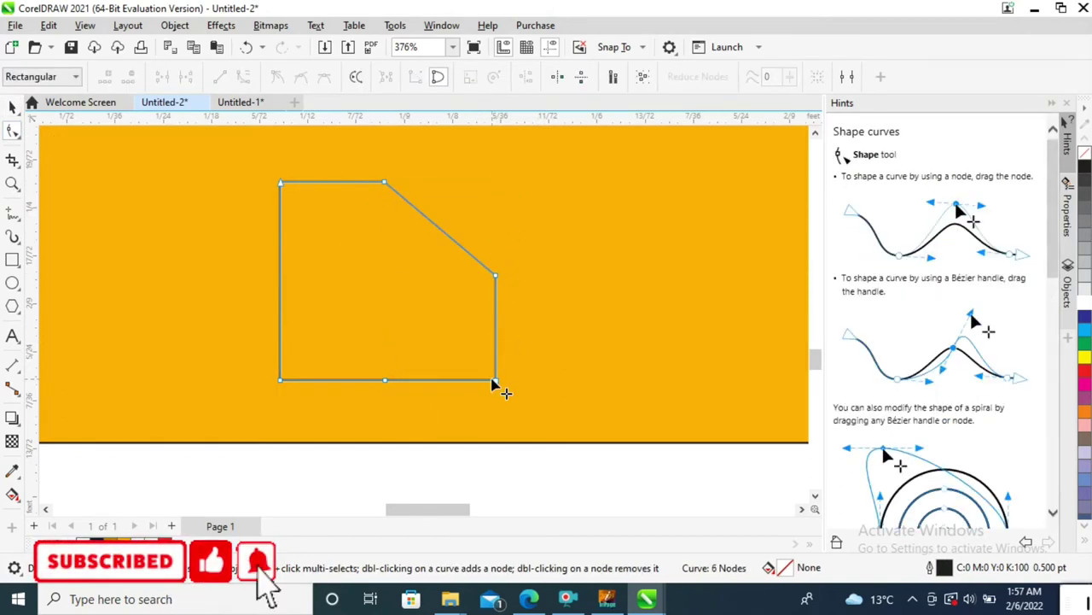
double_click(496, 380)
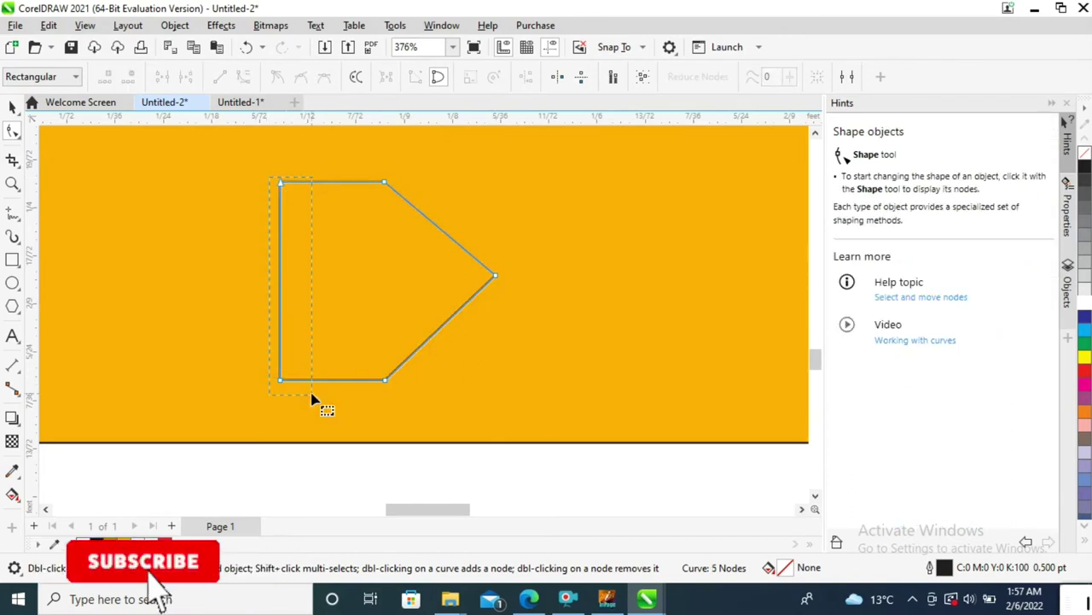
left_click_drag(277, 381, 384, 382)
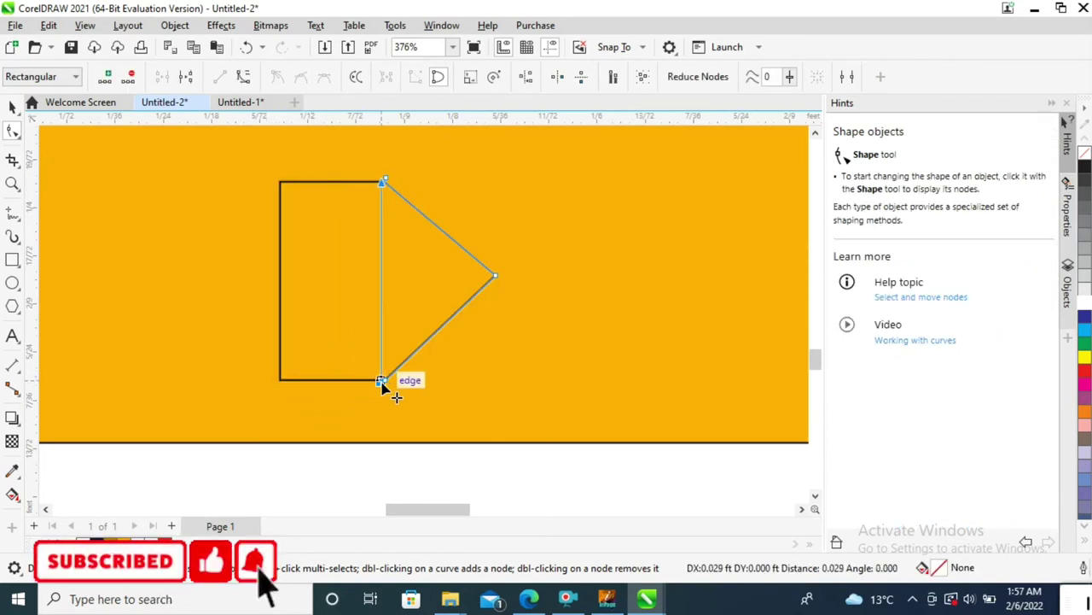
key("space")
scroll(410, 285, "down", 1)
scroll(411, 288, "down", 3)
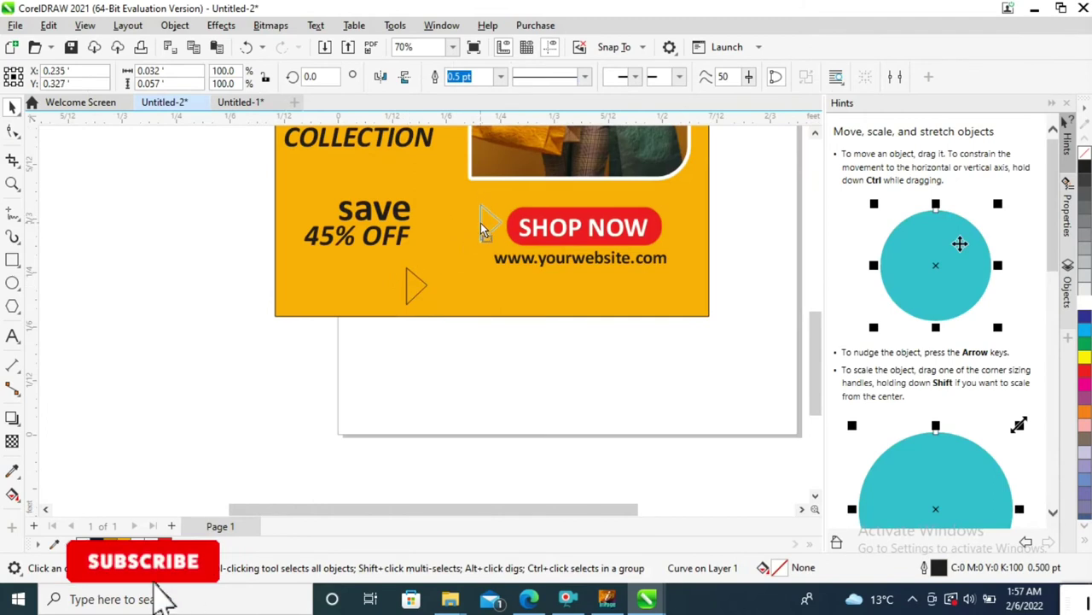
Step: Position the triangle beside the SHOP NOW button
left_click_drag(482, 229, 479, 234)
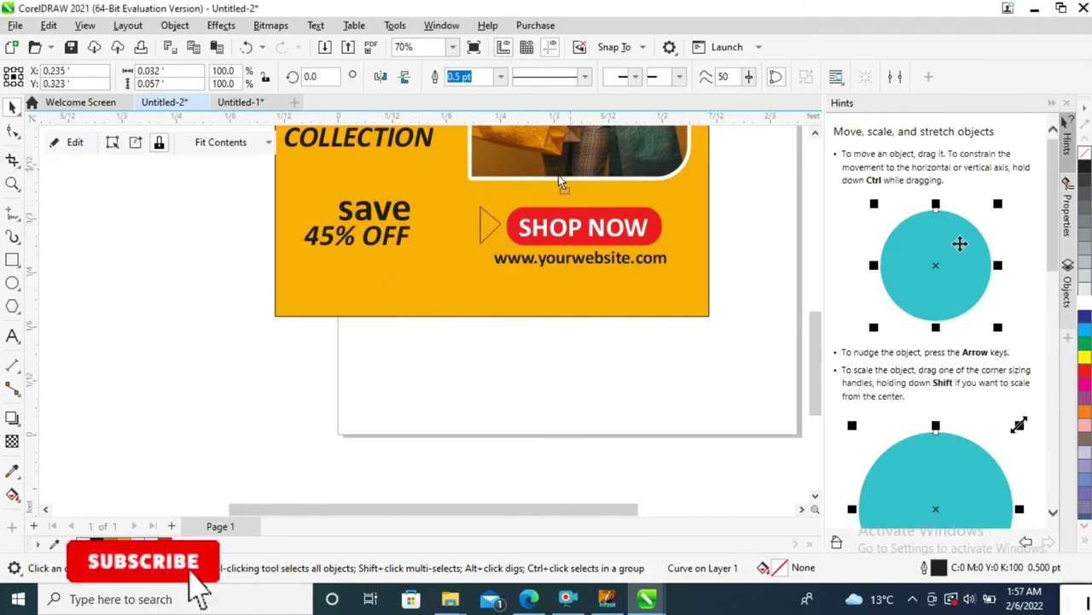
key("z")
mouse_move(560, 367)
left_mouse_down()
mouse_move(403, 180)
mouse_move(549, 312)
left_mouse_up()
key("space")
key("z")
key("space")
left_click_drag(376, 286, 375, 280)
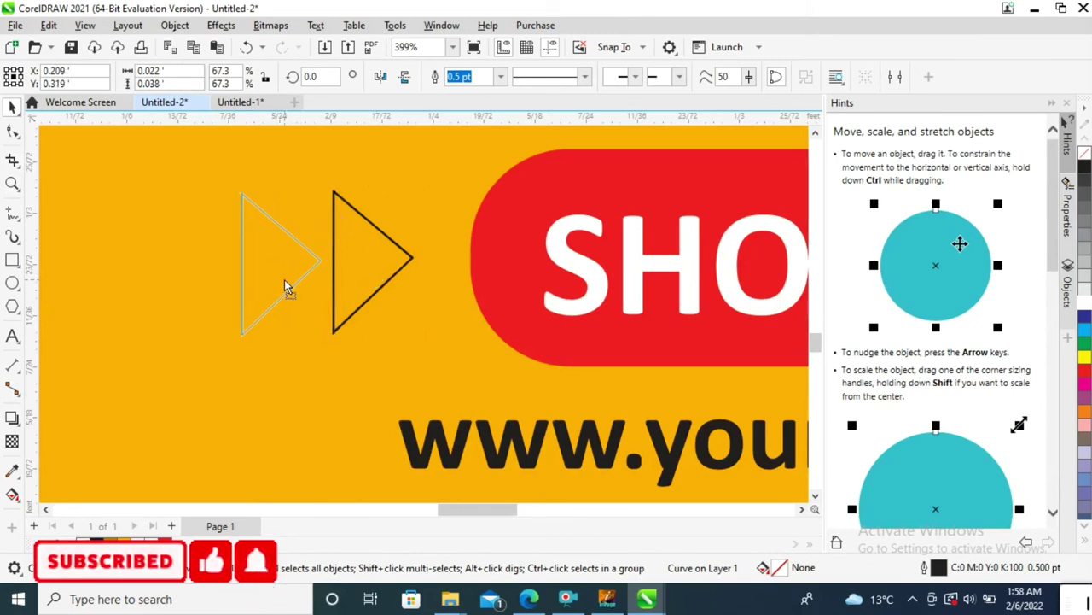
Step: Add a triangle copy on the left and group all three triangles
mouse_move(286, 287)
left_mouse_down()
mouse_move(173, 269)
mouse_move(187, 270)
left_mouse_up()
key("ctrl+v")
left_click(173, 272)
left_click(281, 262, "shift")
left_click(367, 261, "shift")
key("ctrl+g")
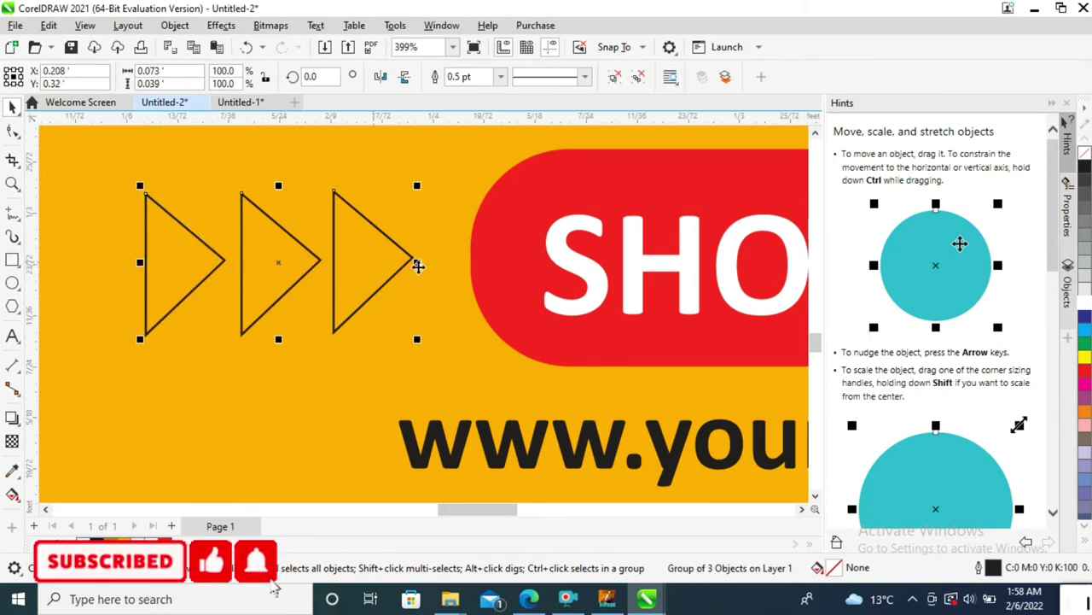
Step: Fill the triangle group white with no outline, then reframe the whole poster
left_click(1085, 303)
left_click(584, 76)
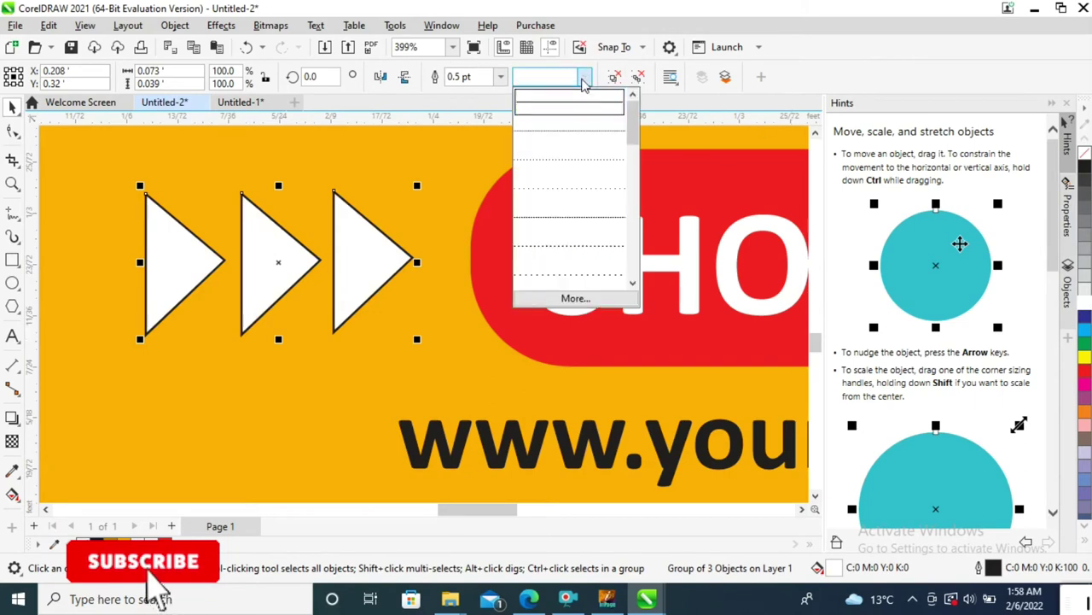
left_click(501, 76)
left_click(460, 91)
key("z")
right_click(481, 222)
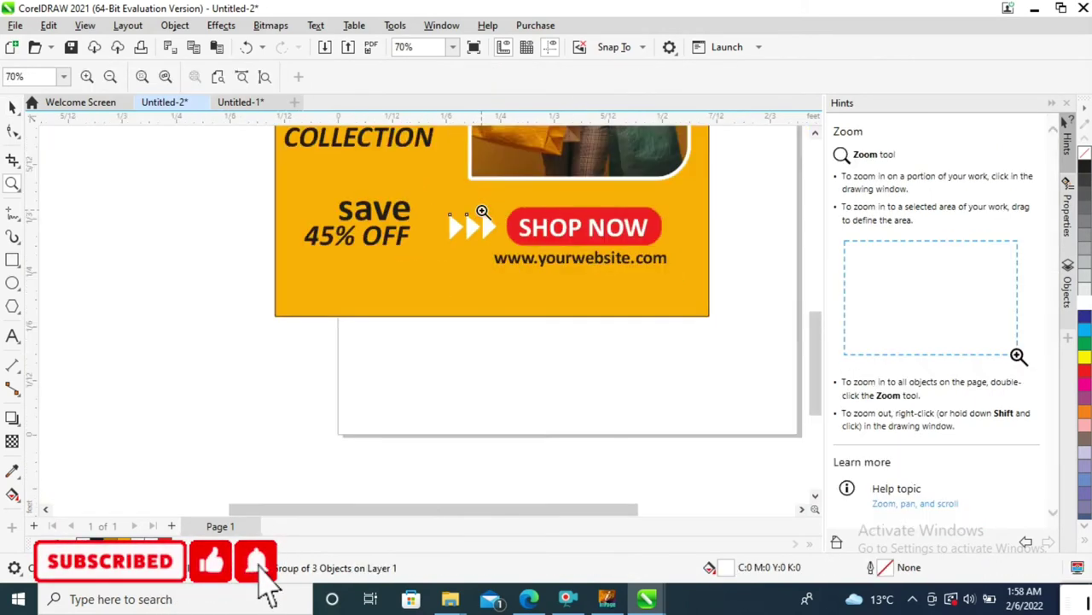
right_click(512, 298)
key("space")
key("z")
left_click_drag(629, 385, 334, 139)
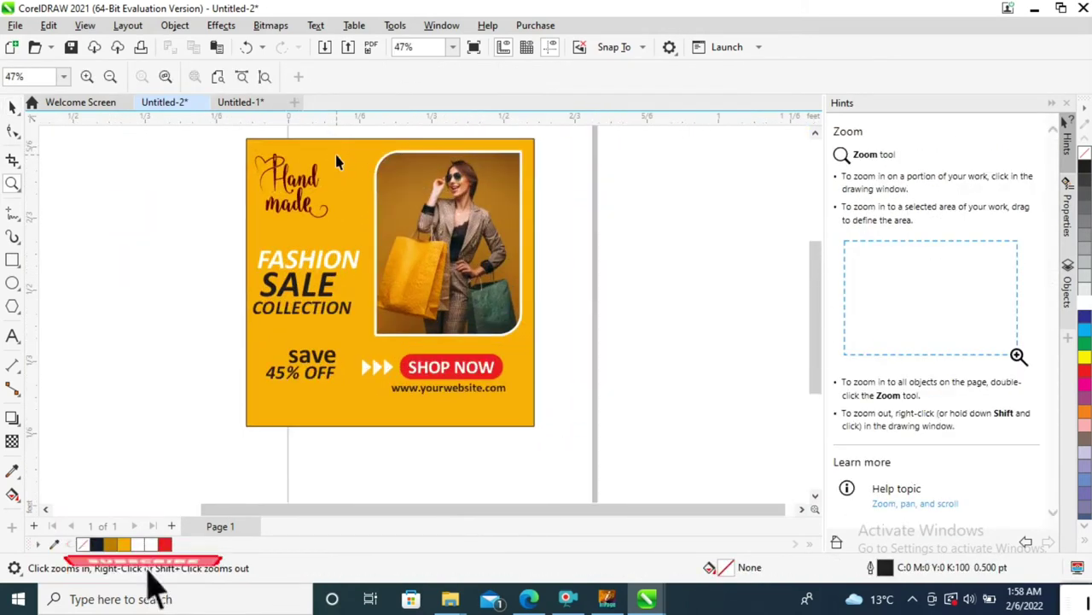
Step: Draw a dark-yellow circle overlapping the poster's left edge
key("space")
left_click(305, 207)
left_click(236, 240)
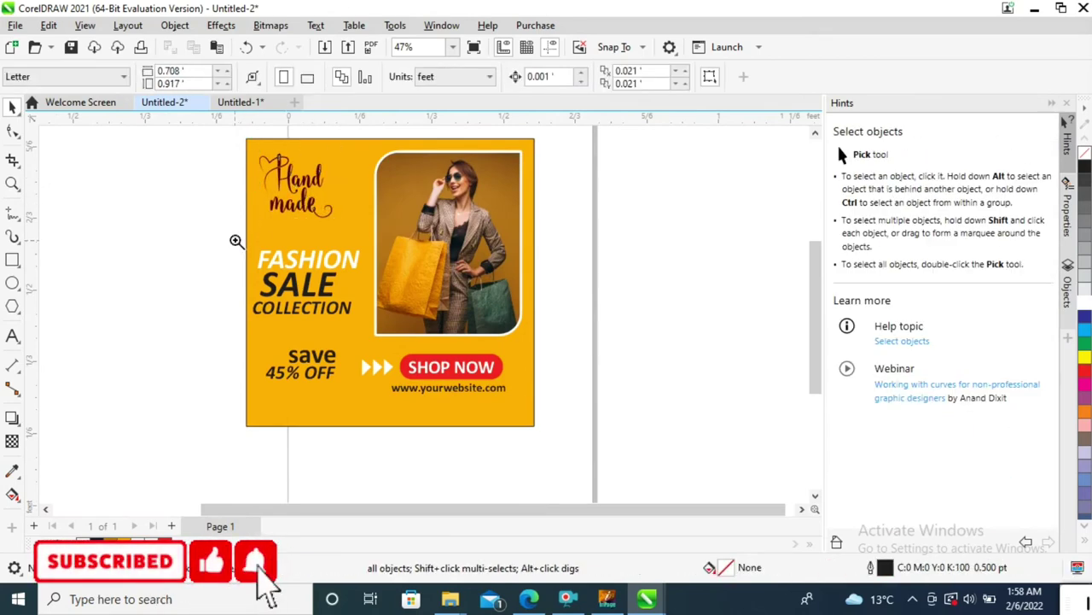
key("F4")
left_click(146, 212)
left_click(304, 276)
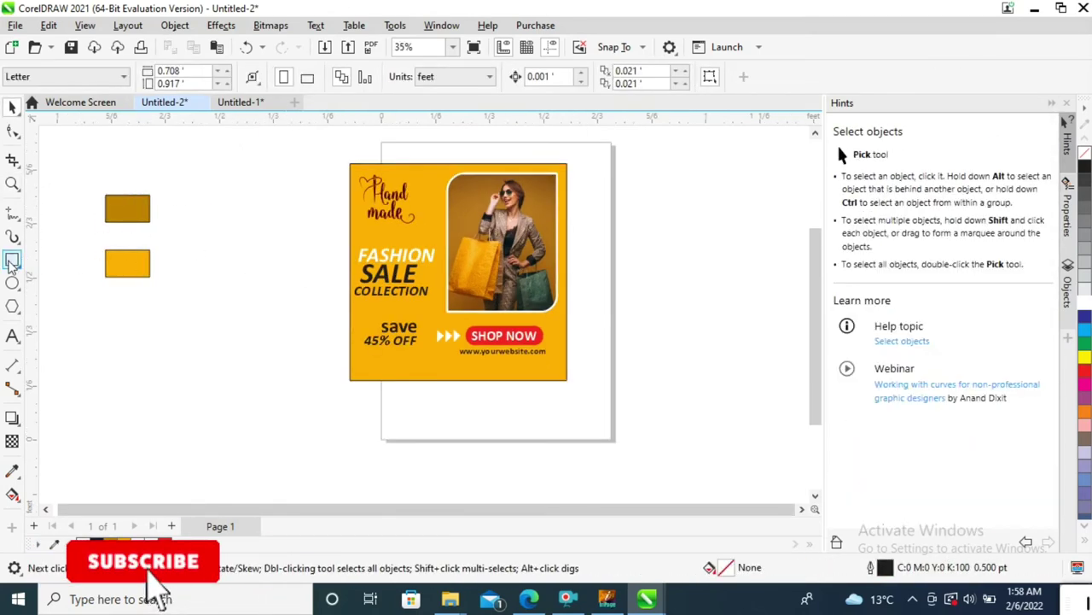
left_click(12, 260)
left_click(12, 283)
left_click_drag(286, 215, 399, 326)
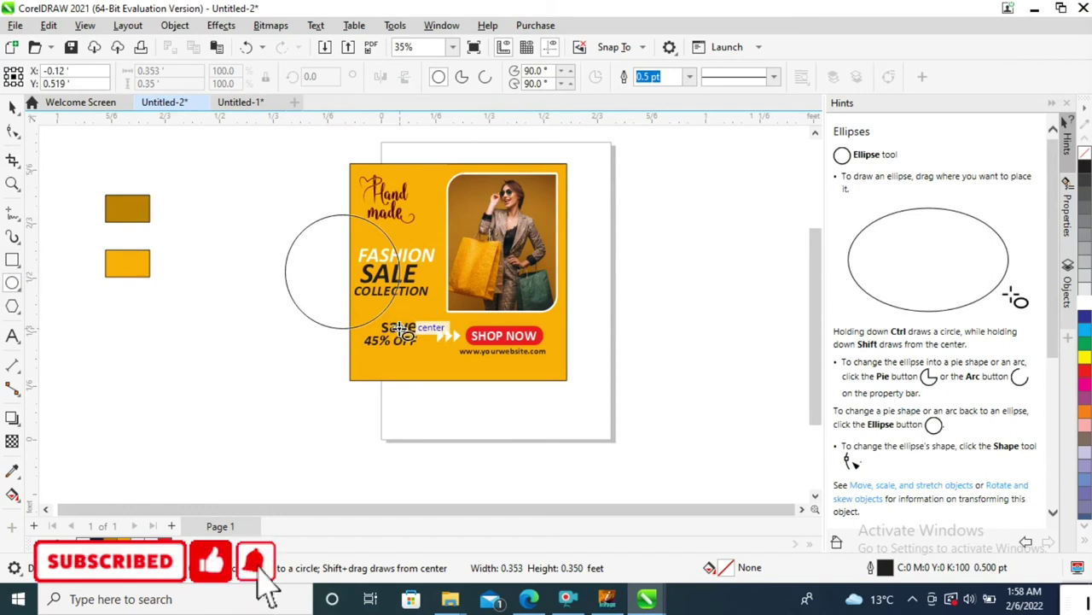
key("space")
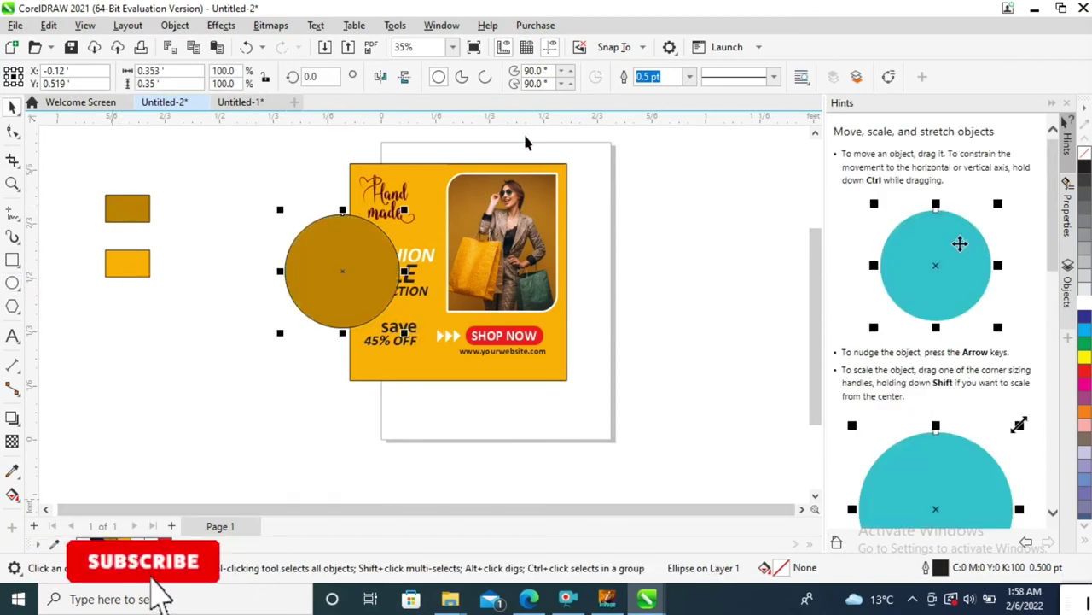
Step: Remove the circle outline, copy it bottom-right, and PowerClip both inside the background
left_click(689, 77)
left_click(653, 91)
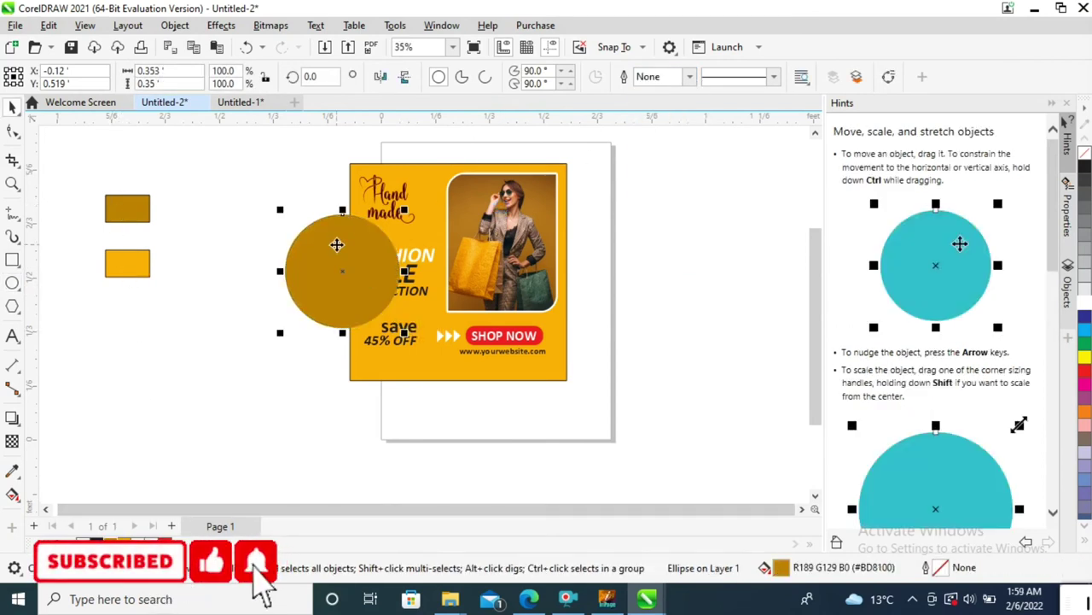
left_click_drag(338, 244, 563, 380)
right_click(579, 393)
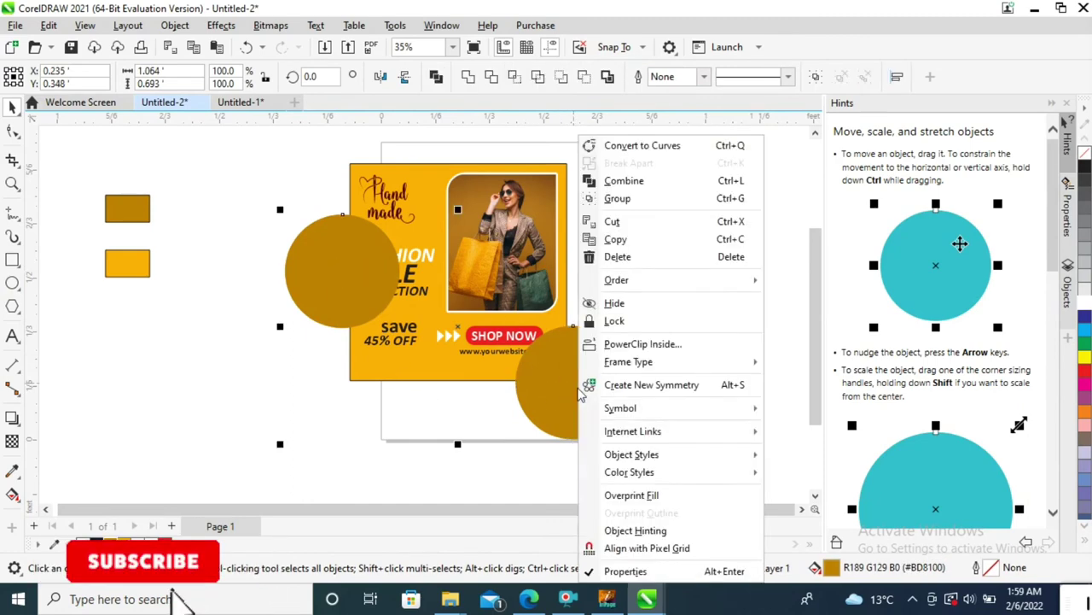
left_click(634, 344)
left_click(478, 257)
left_click(591, 309)
key("z")
mouse_move(321, 143)
left_mouse_down()
mouse_move(468, 306)
mouse_move(592, 409)
left_mouse_up()
key("space")
Step: Fill the website, SALE, COLLECTION, save and 45% OFF texts with RGB #000000
left_click(491, 421)
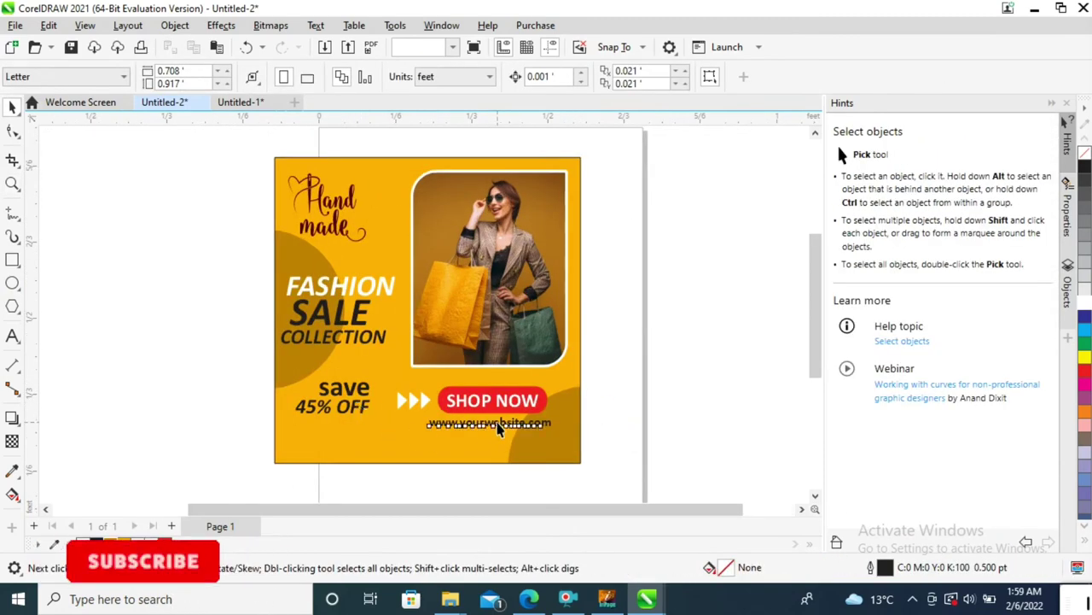
left_click(329, 312, "shift")
left_click(333, 336, "shift")
left_click(337, 401, "shift")
left_click(345, 389, "shift")
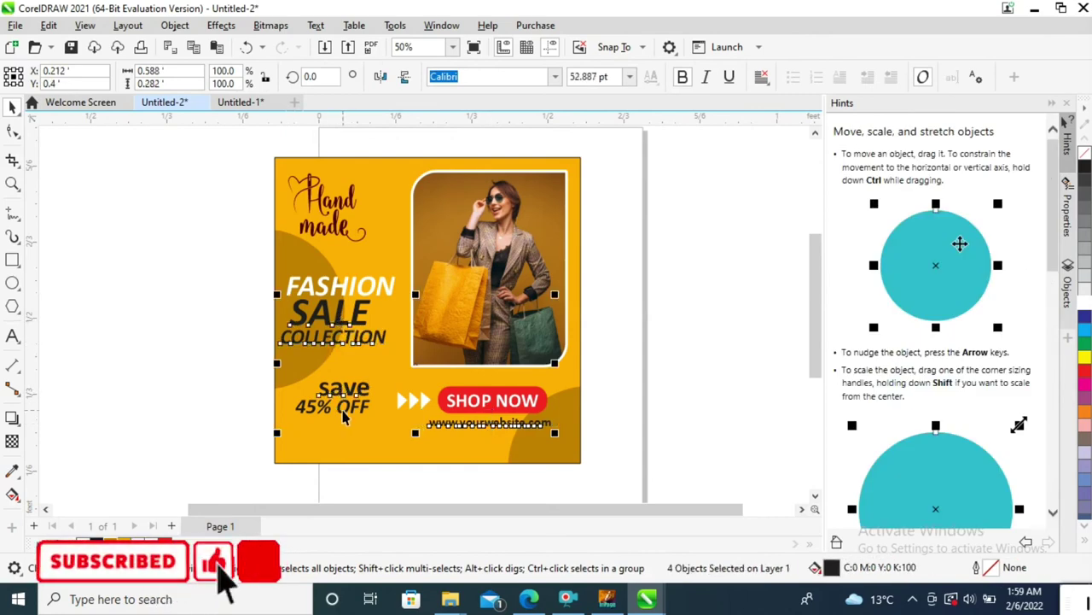
double_click(832, 568)
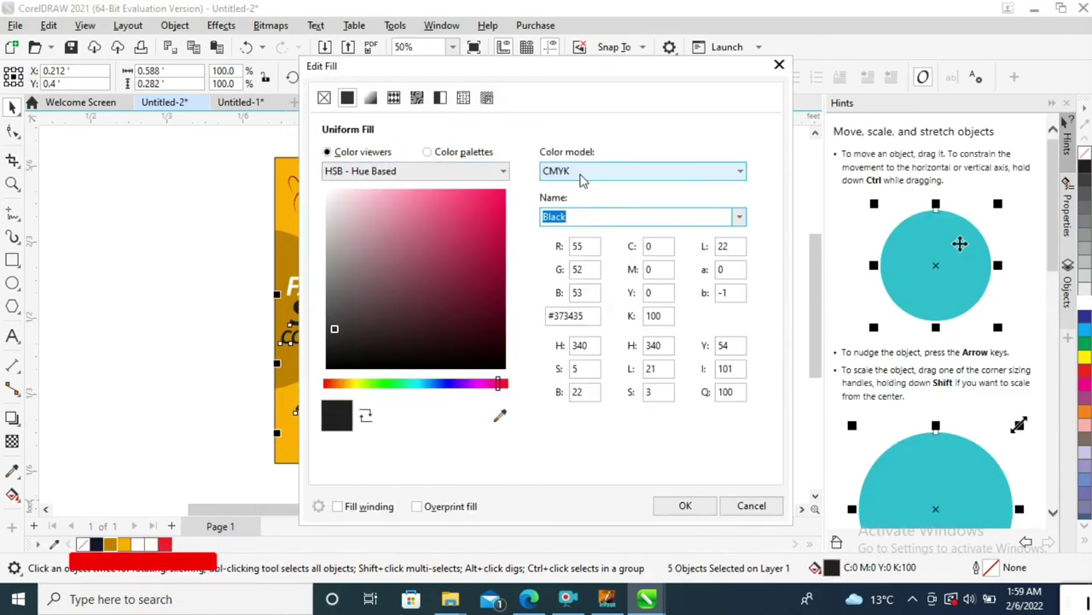
left_click(578, 175)
left_click(556, 210)
left_click(481, 365)
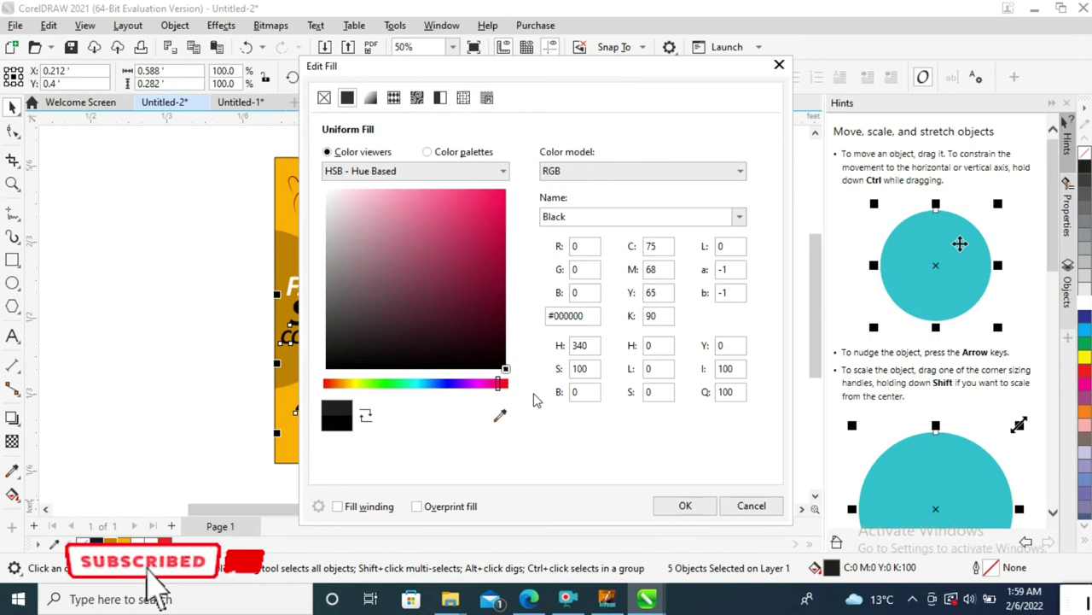
left_click(686, 505)
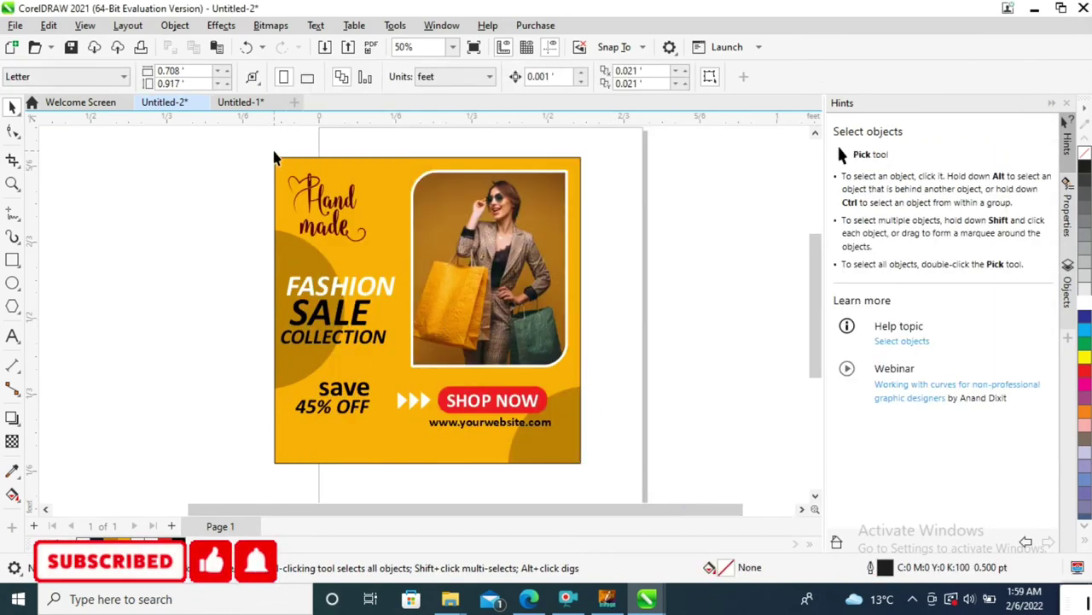
Step: Zoom in on the poster and select the poster background
key("F2")
left_click_drag(258, 162, 546, 436)
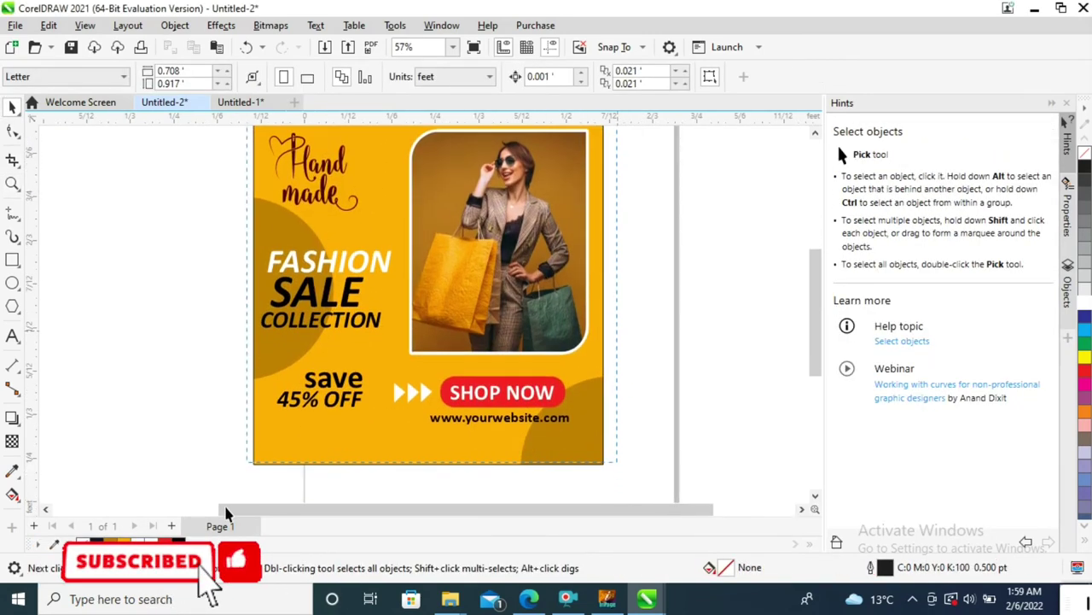
left_click_drag(611, 150, 224, 502)
left_click(634, 417)
scroll(488, 459, "down", 1)
left_click(488, 458)
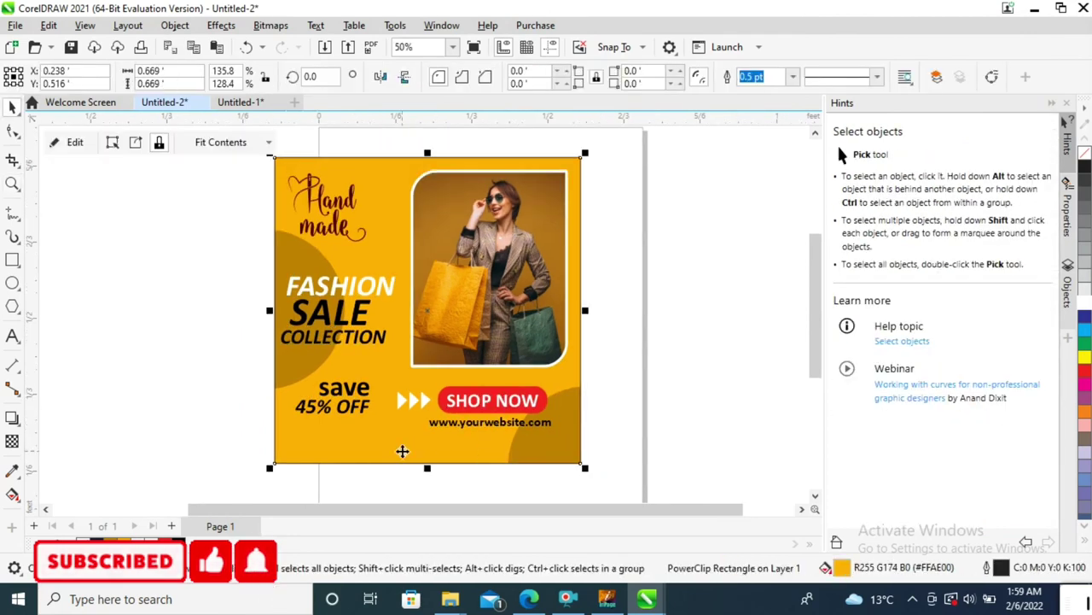
key("F2")
Step: Cast a downward drop shadow from the model photo frame
left_click_drag(248, 181, 629, 463)
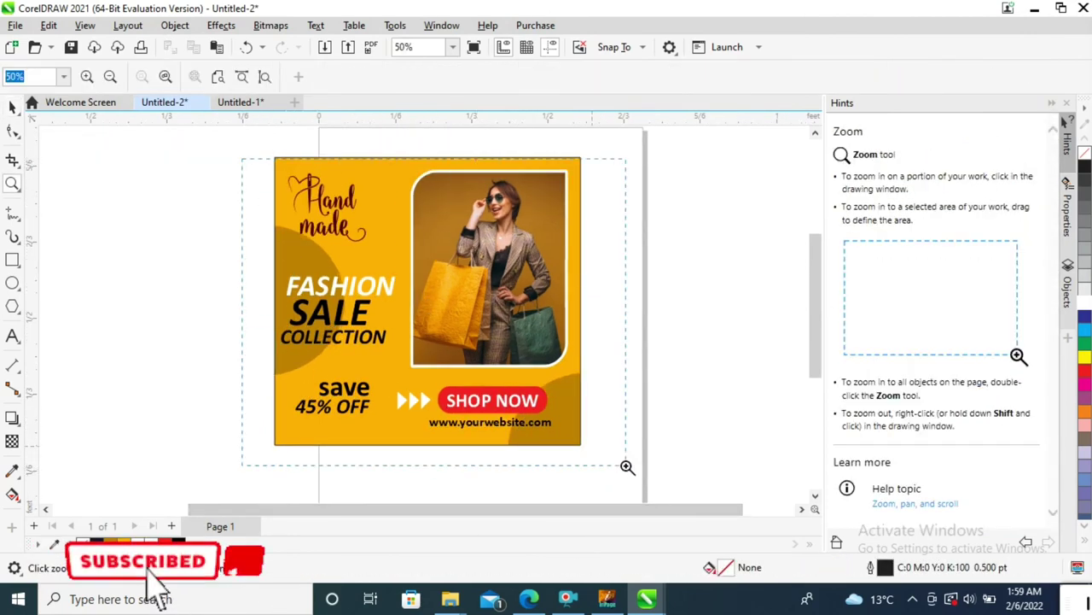
left_click(478, 341)
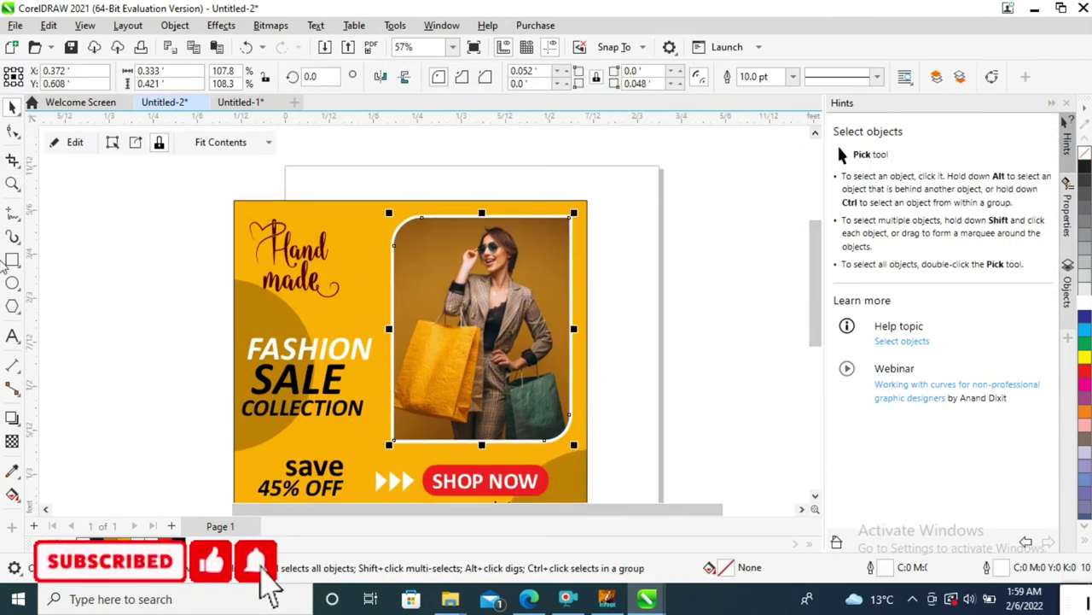
left_click(12, 418)
left_click_drag(483, 215, 481, 443)
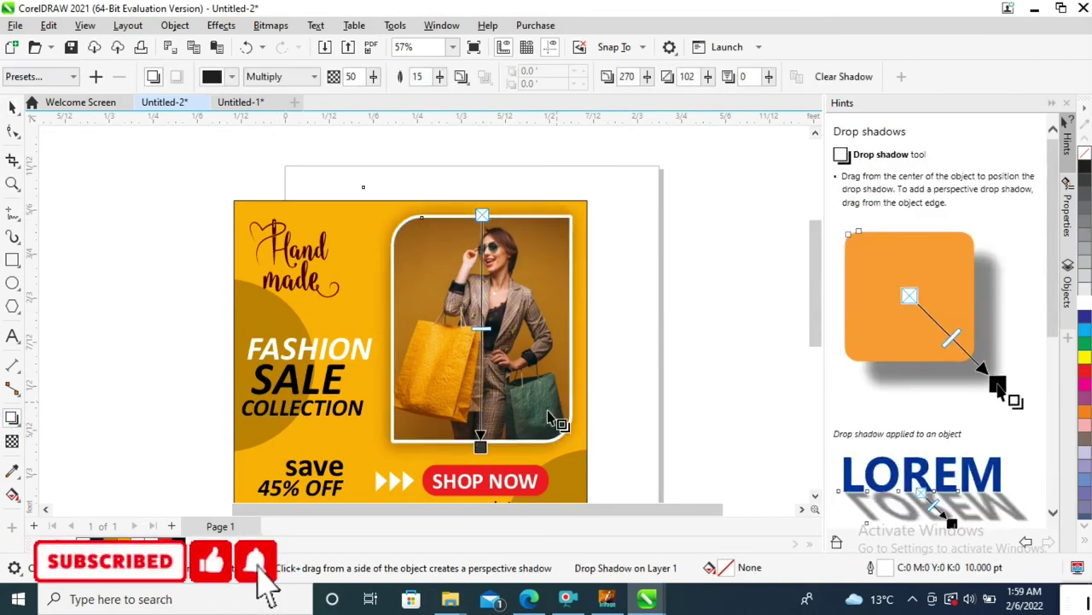
key("space")
left_click(620, 343)
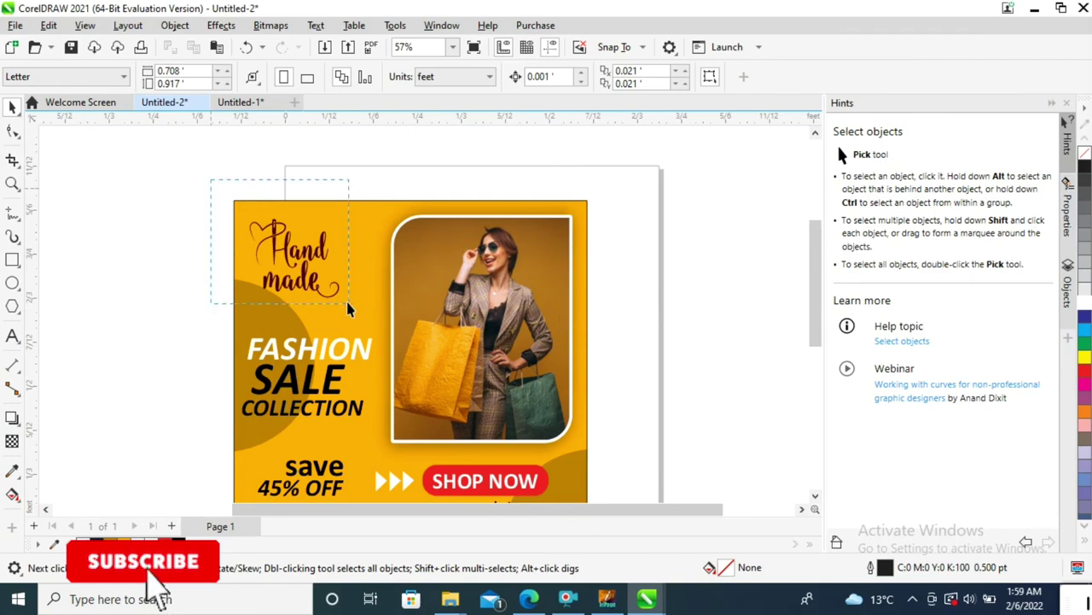
Step: Zoom in on the Hand made logo, then fit the page and select SALE
left_click_drag(348, 309, 348, 309)
key("F2")
left_click_drag(213, 179, 350, 307)
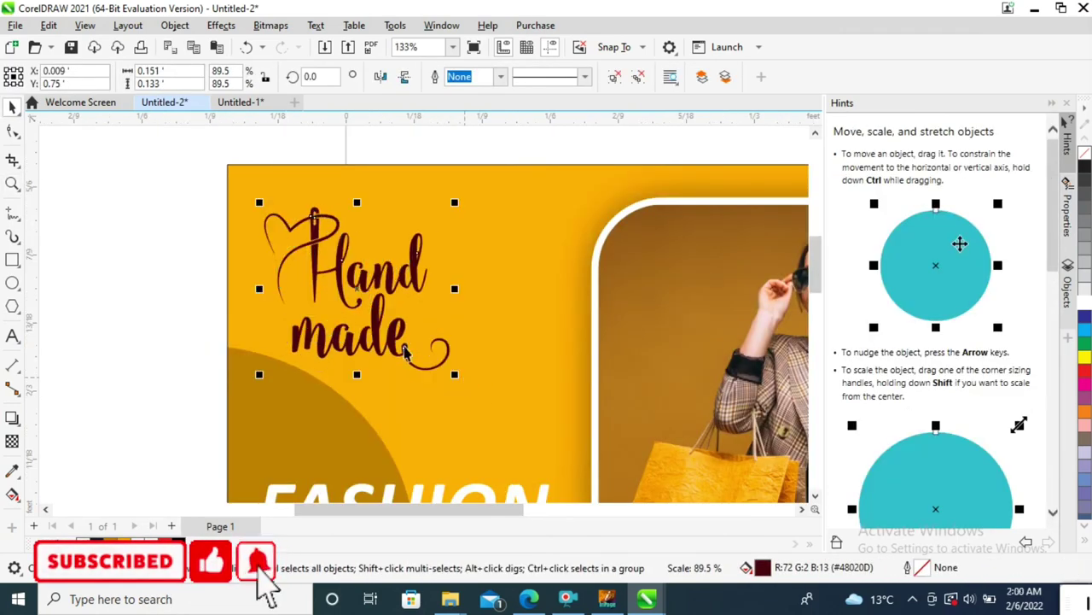
scroll(407, 352, "down", 3)
key("F2")
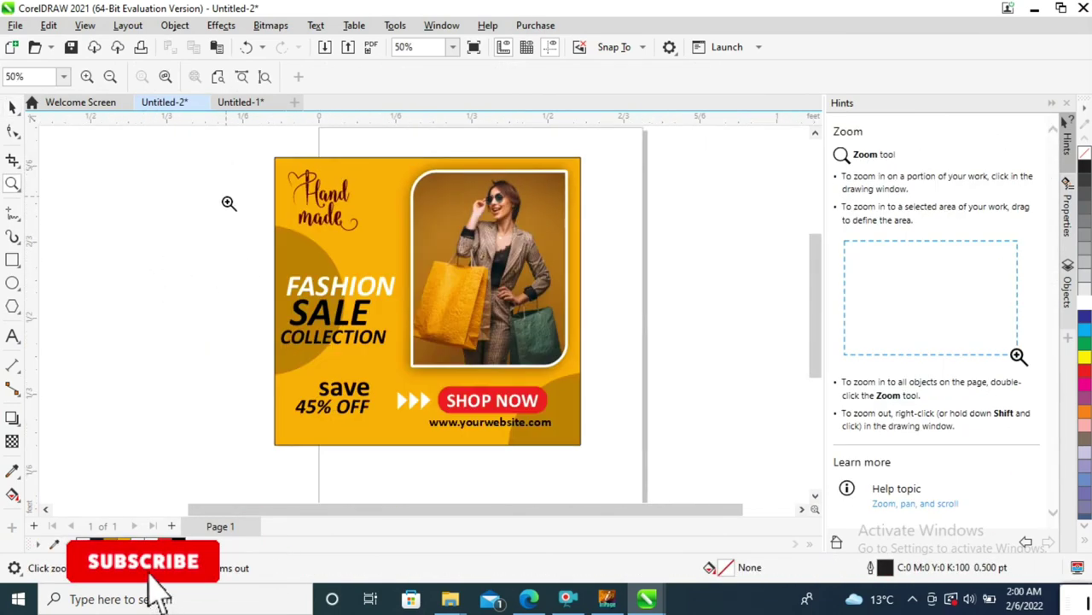
key("shift+F4")
key("space")
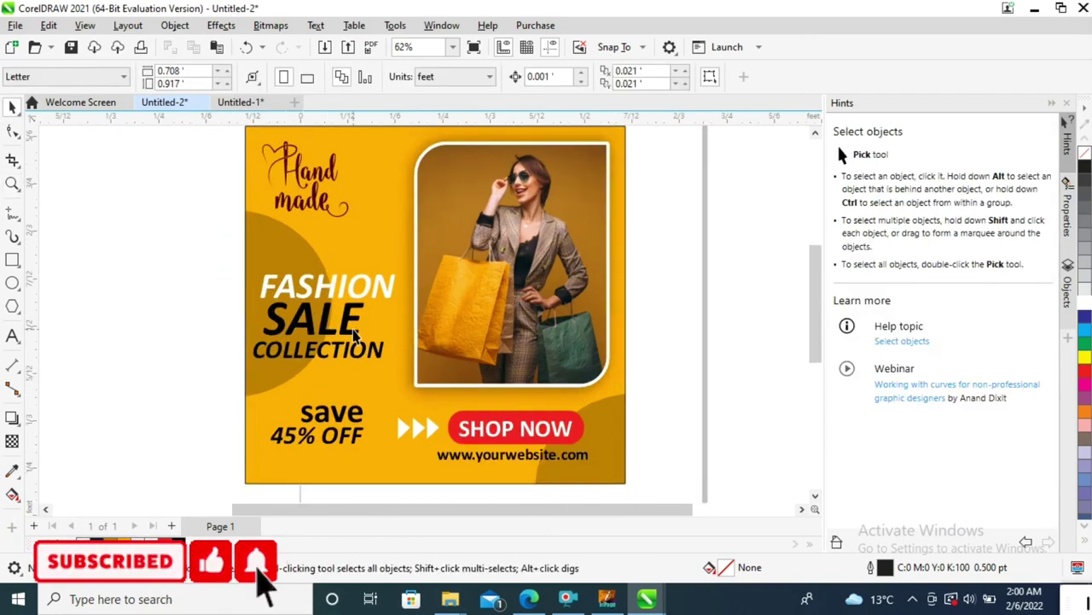
left_click(354, 333)
Step: Deselect SALE and view the finished flyer with F9 full-screen preview
left_click(159, 397)
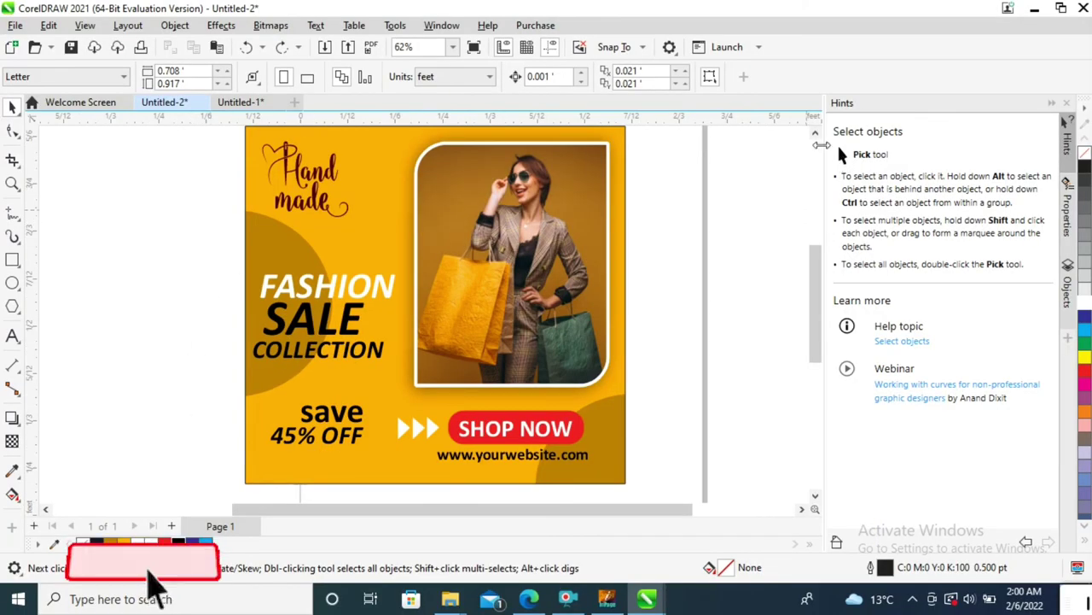
scroll(572, 213, "down", 1)
key("z")
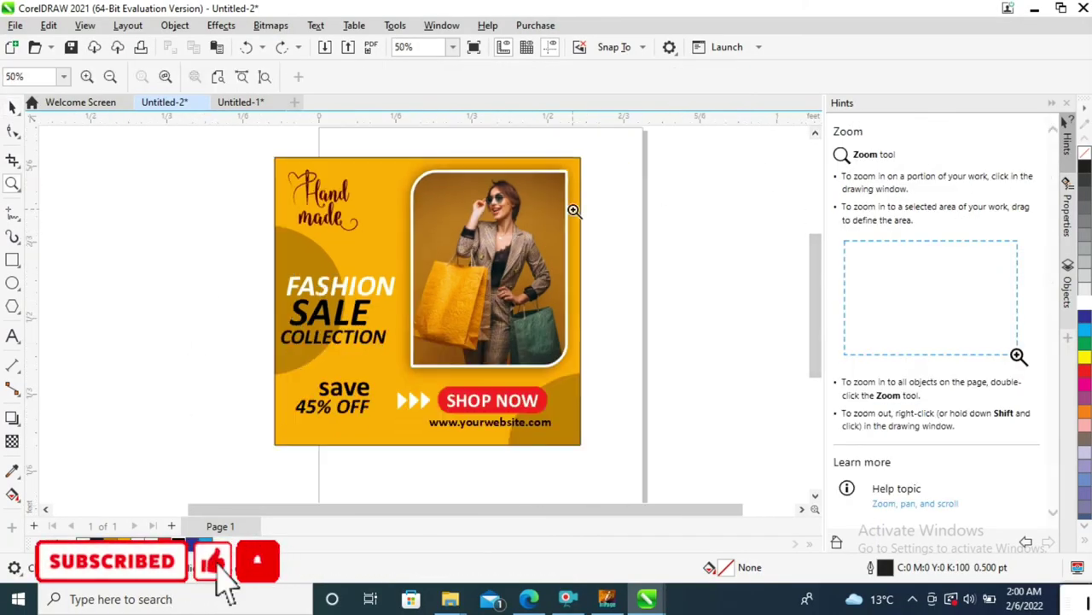
scroll(613, 458, "up", 1)
key("F9")
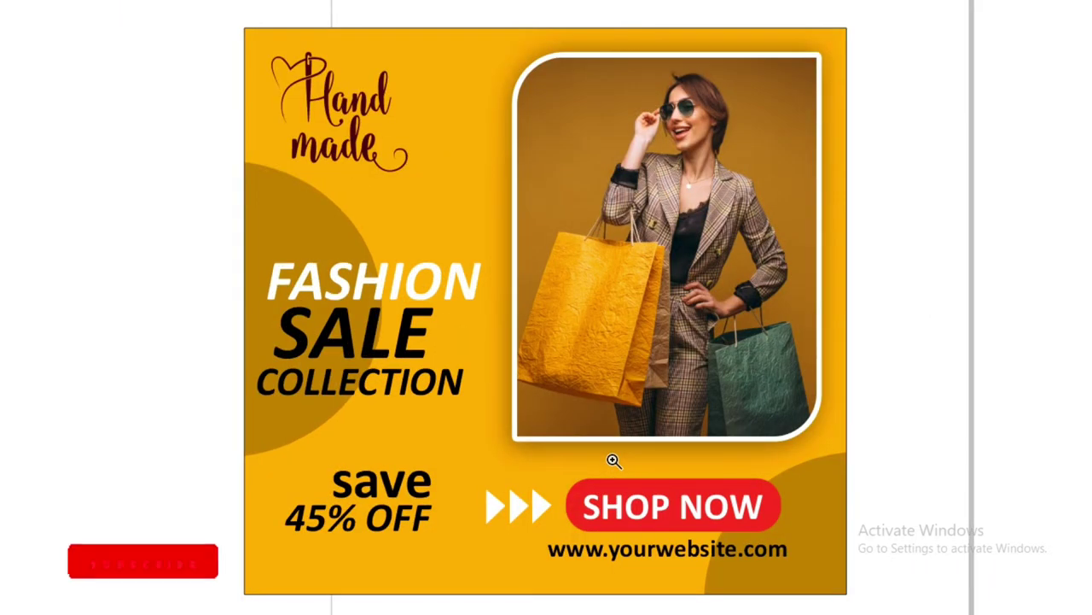